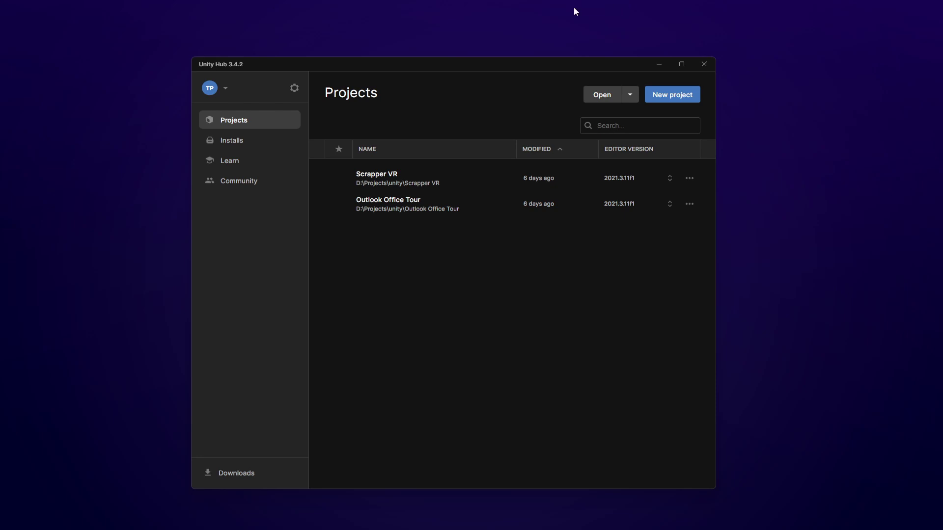
Check the installed editor version and start a new project from the 2D (URP) core template.
left_click(267, 142)
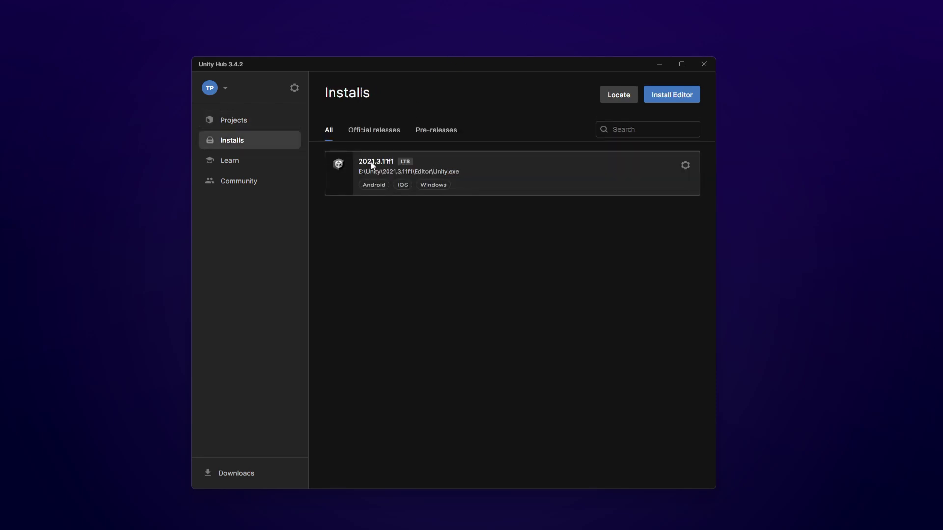
left_click(228, 121)
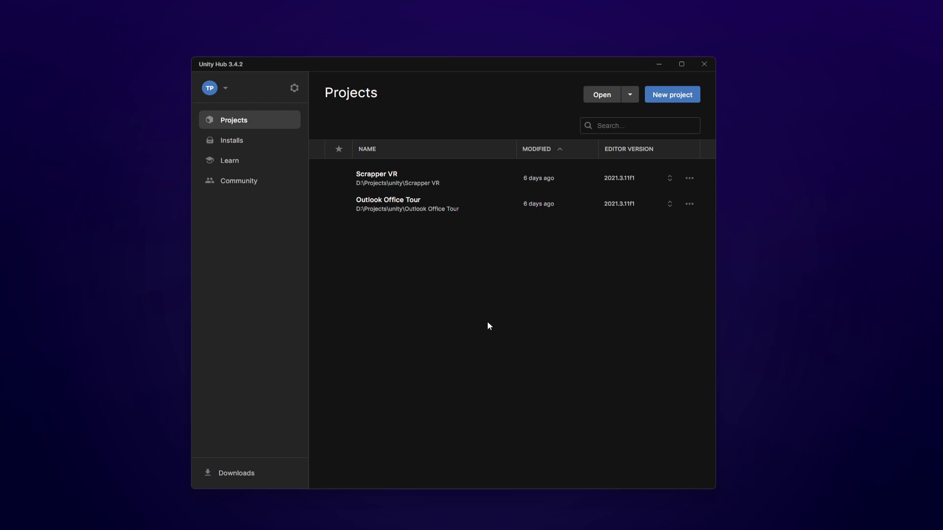
left_click(678, 97)
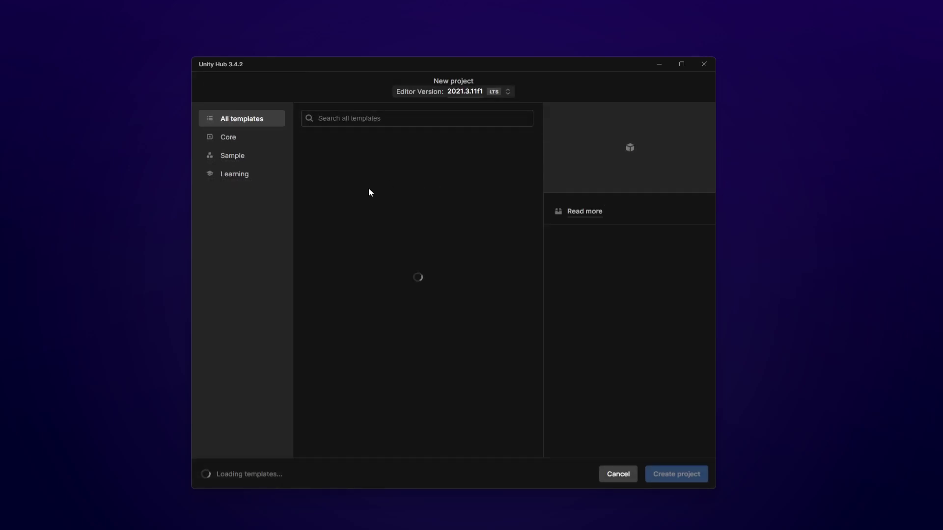
left_click_drag(464, 63, 483, 50)
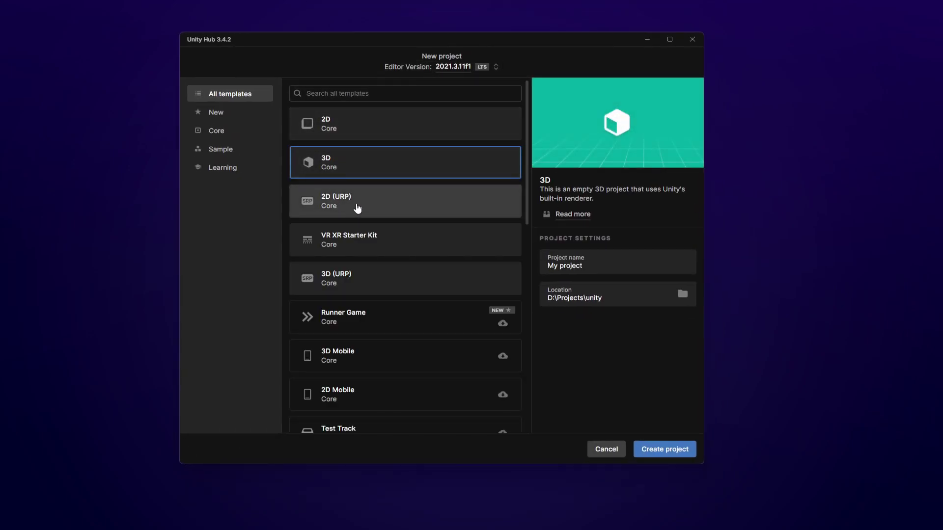
left_click(357, 208)
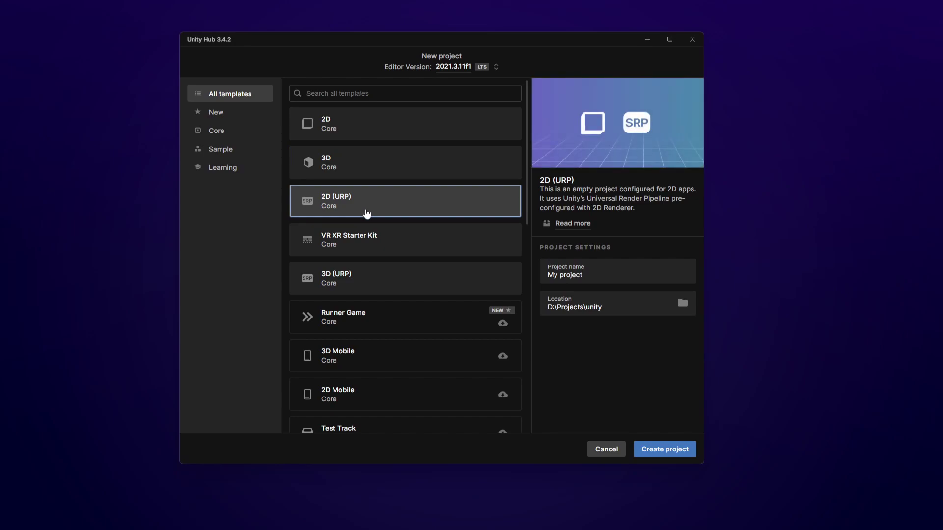
Name the project 2D Tower Defense Tutorial and create it.
left_click(621, 274)
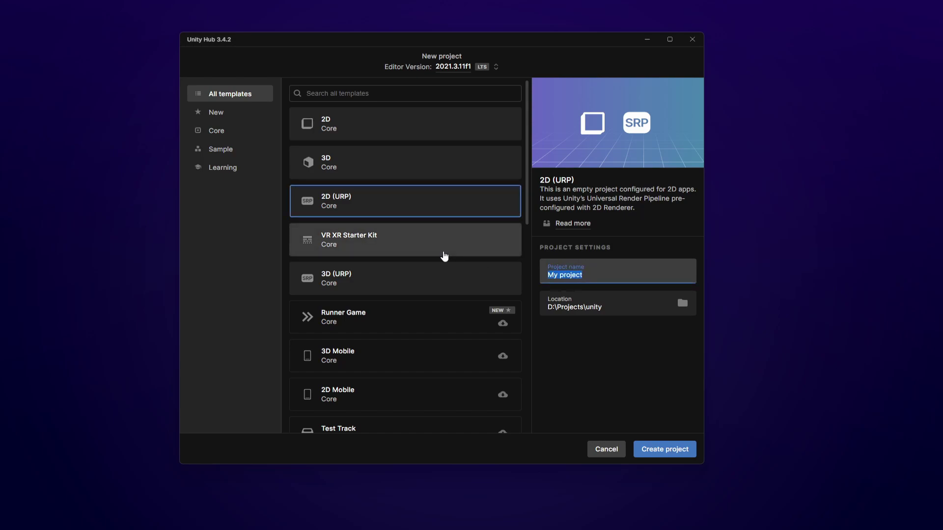
type("2D Tower Derf")
key("BackSpace")
key("BackSpace")
type("fense Tutorial")
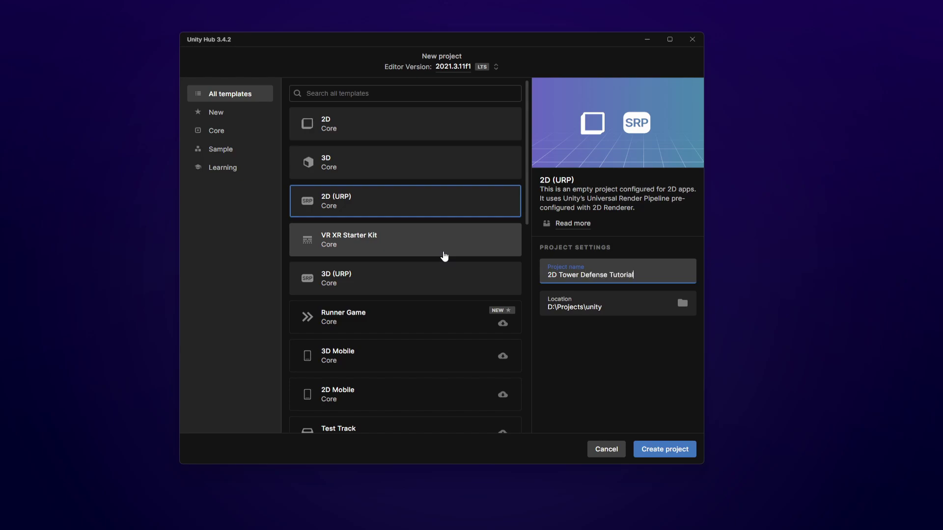
left_click_drag(637, 277, 559, 274)
left_click(597, 275)
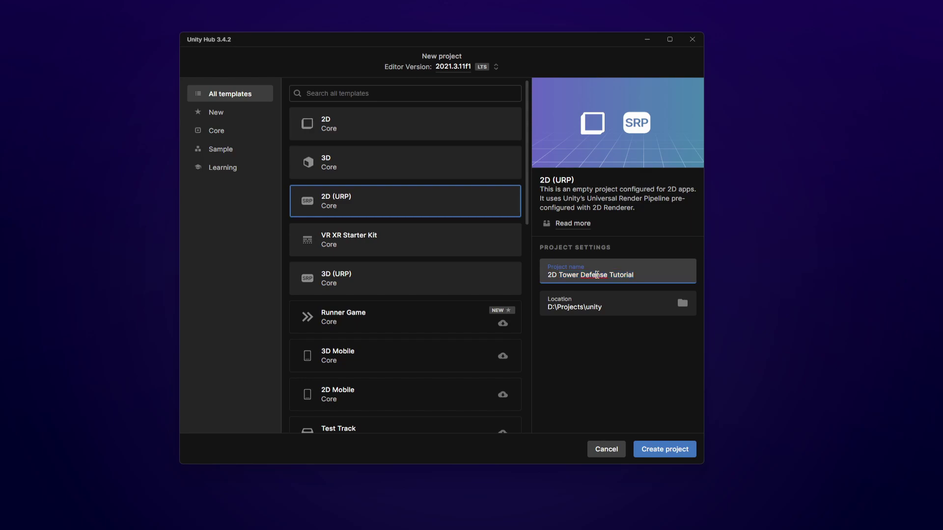
left_click(673, 454)
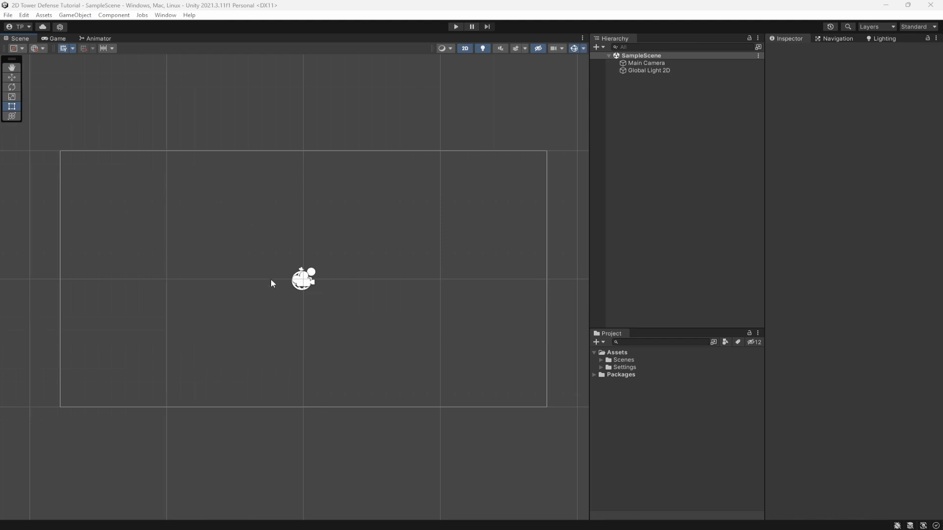
Create an empty game object named Plots in SampleScene and reset its transform.
scroll(272, 291, "up", 1)
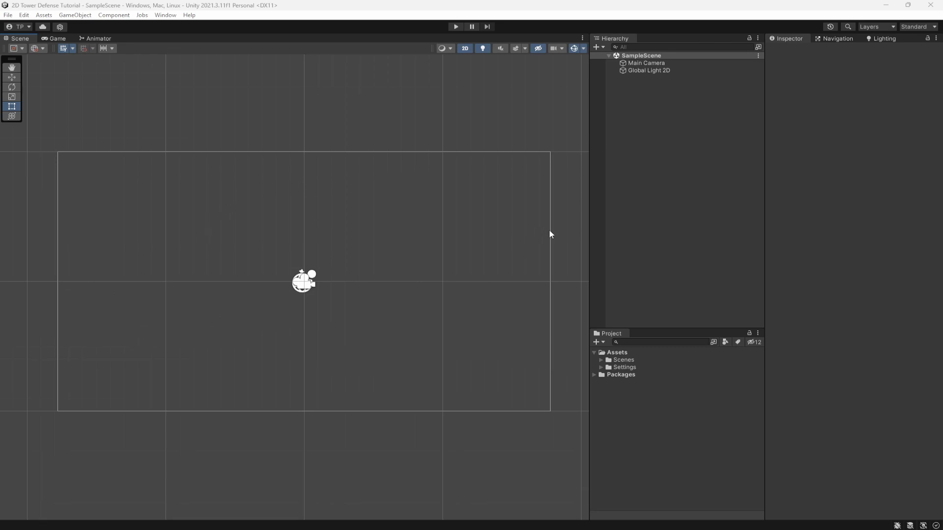
right_click(694, 135)
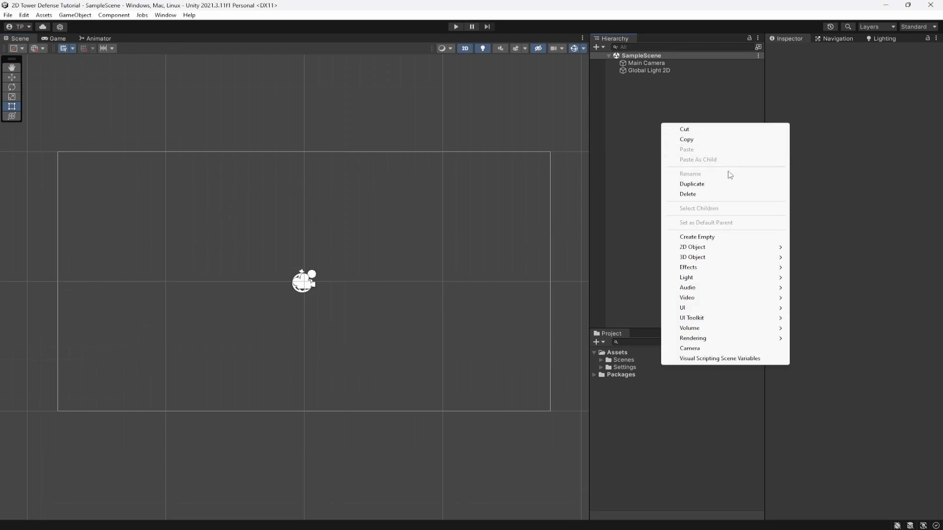
left_click(709, 236)
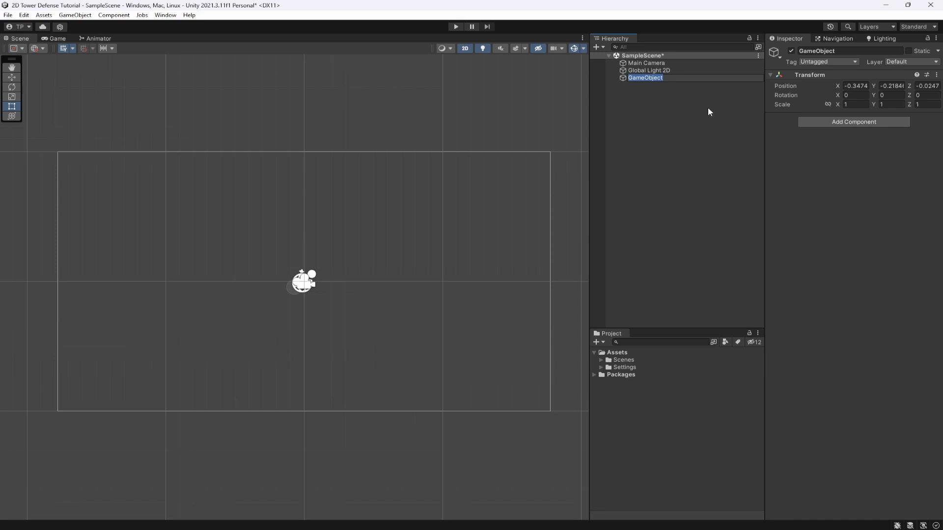
type("Plots")
key("Return")
right_click(817, 76)
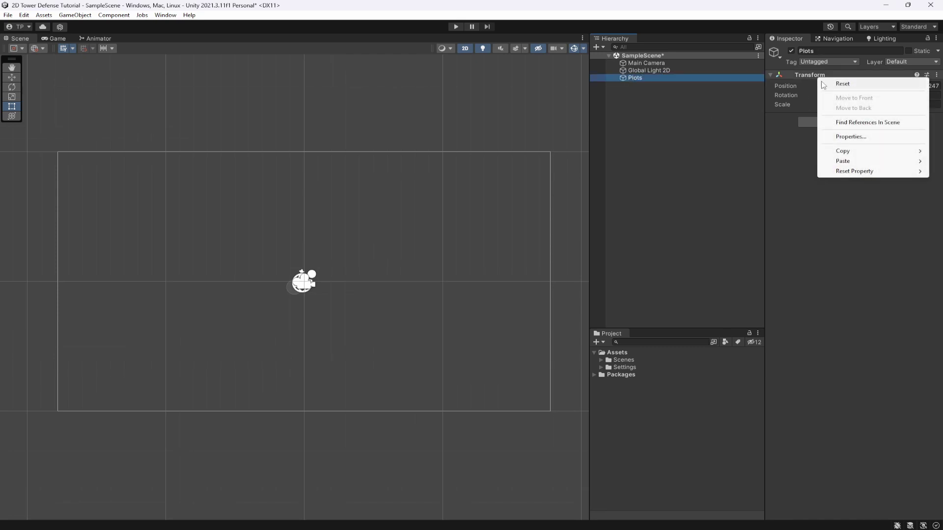
left_click(835, 83)
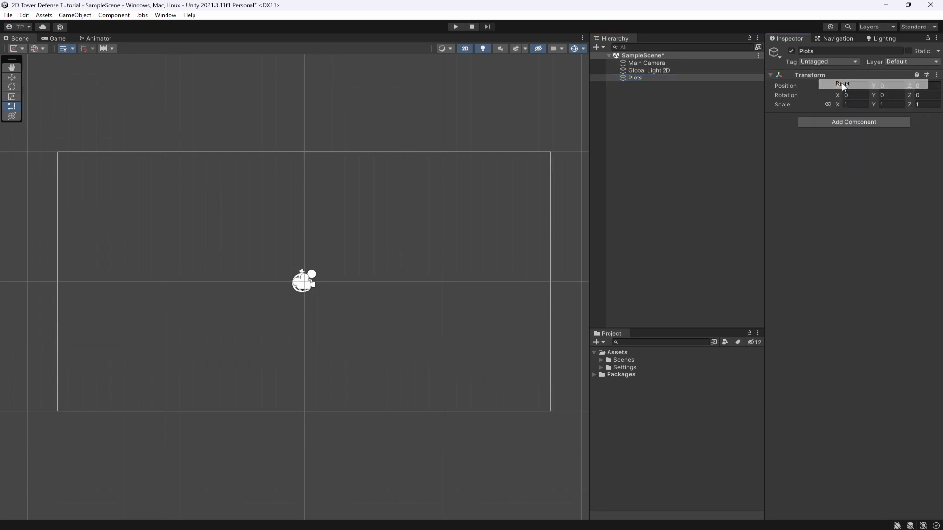
Add a 2D square sprite as a child of Plots and name it Plot.
right_click(635, 77)
mouse_move(666, 210)
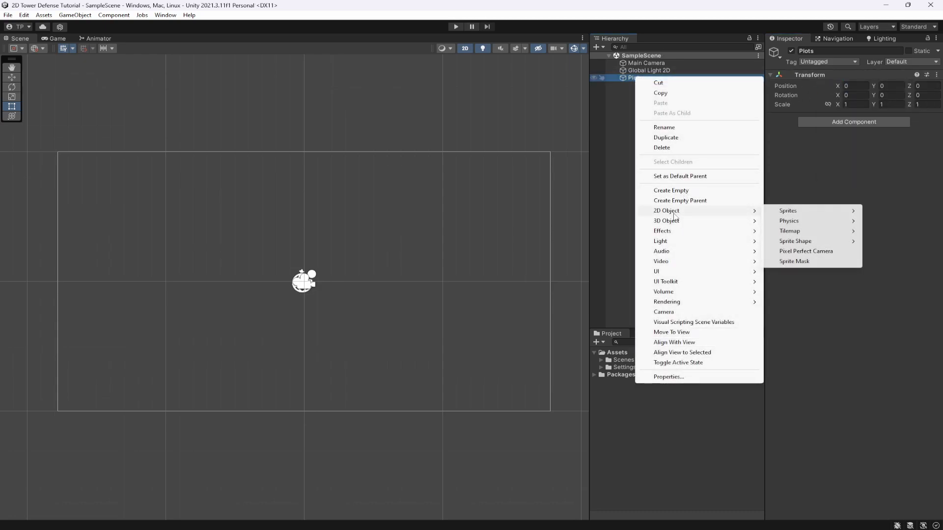
mouse_move(788, 211)
left_click(700, 222)
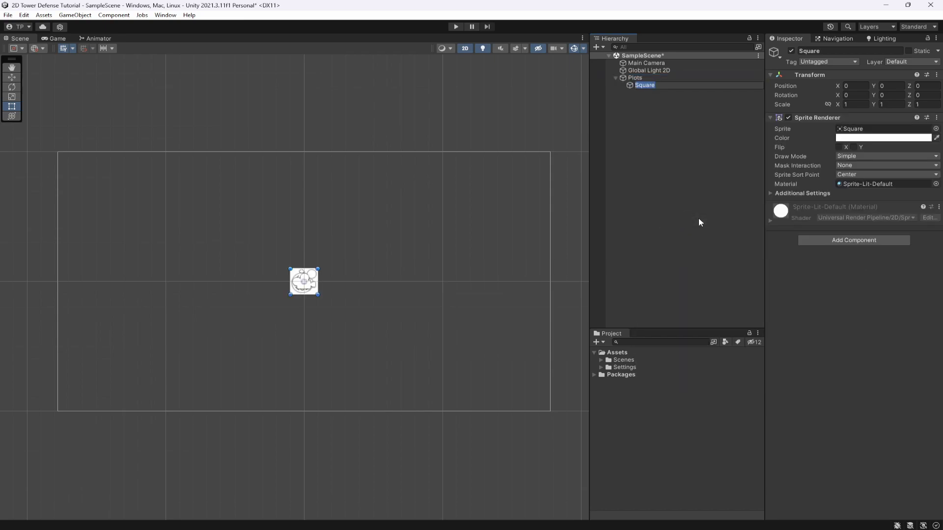
type("Plot")
key("Return")
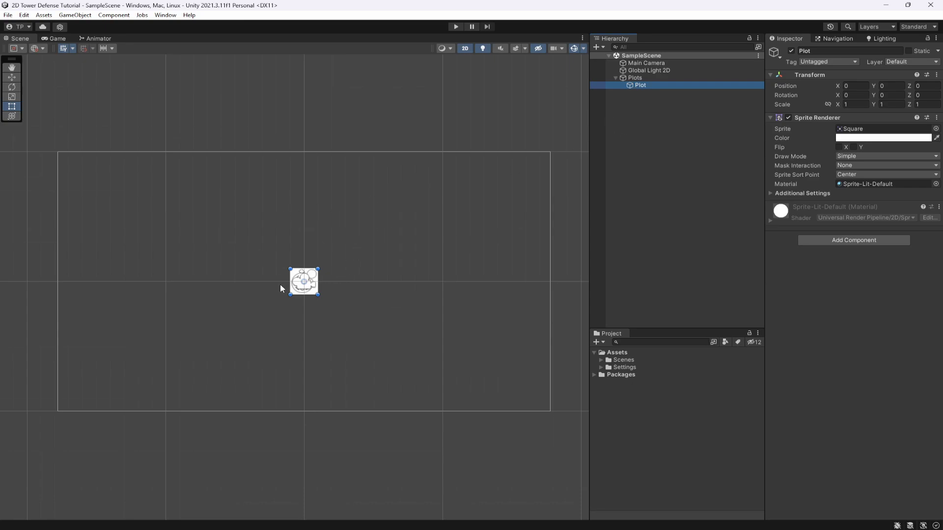
Constrain the Plot's scale proportions and set its scale to 0.8 on all axes.
left_click(827, 104)
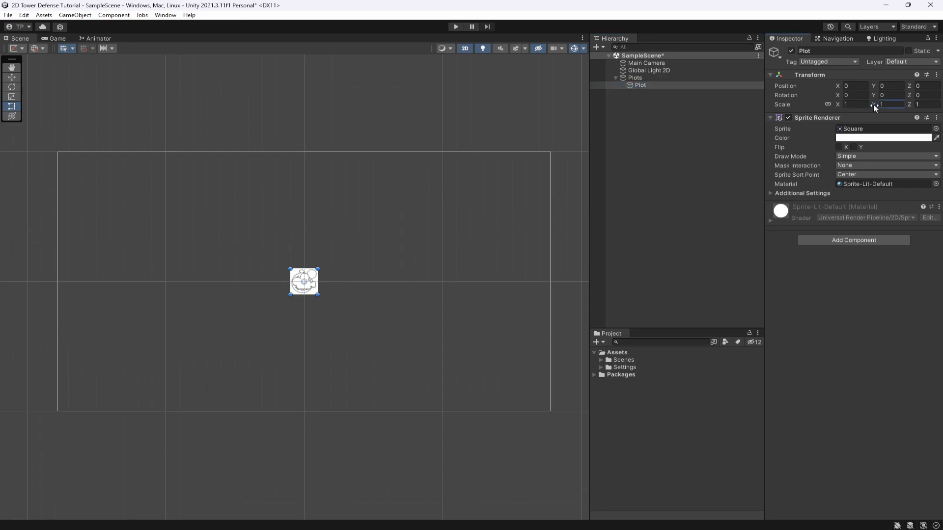
left_click(854, 104)
type("0.5")
key("ctrl+s")
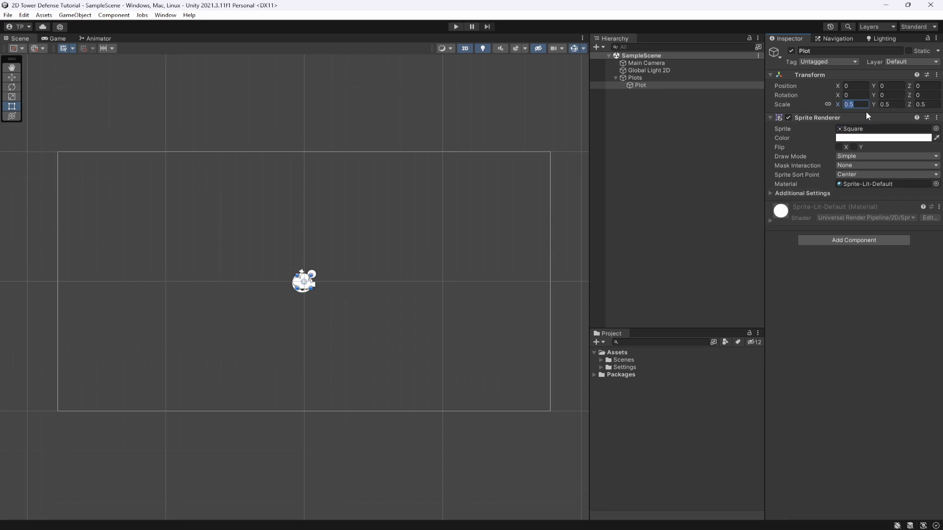
type("0.75")
key("ctrl+s")
key("BackSpace")
key("BackSpace")
type("8")
key("Return")
Set the Main Camera's background color to hexadecimal 212121.
left_click(653, 64)
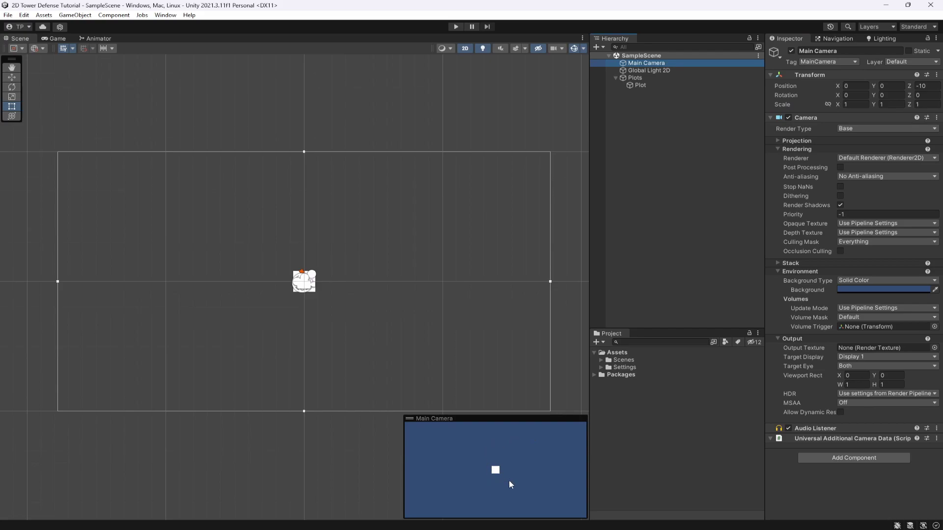
left_click(856, 290)
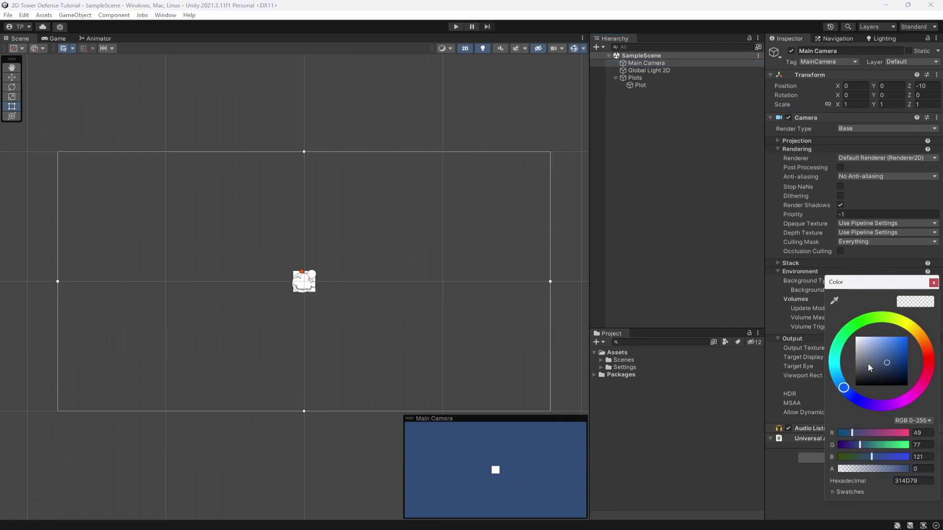
left_click_drag(868, 367, 827, 377)
left_click(904, 481)
type("212121")
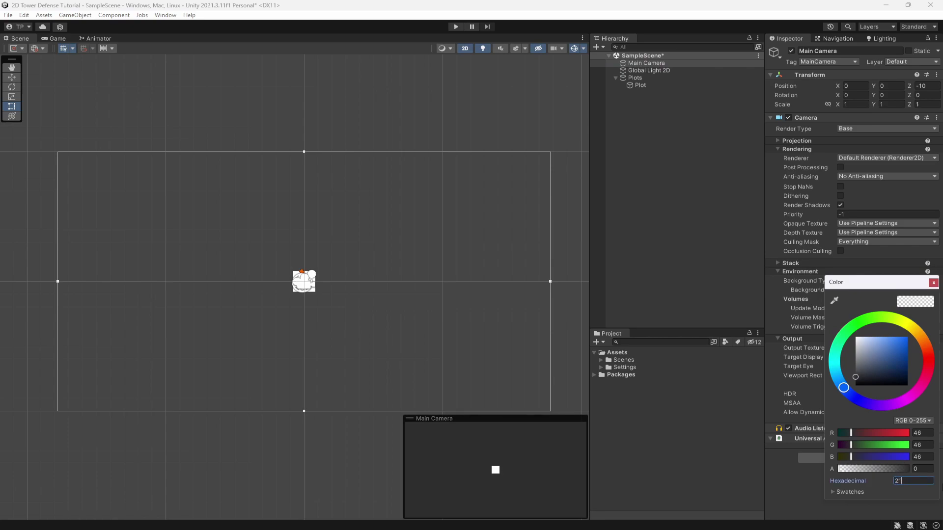
left_click(933, 283)
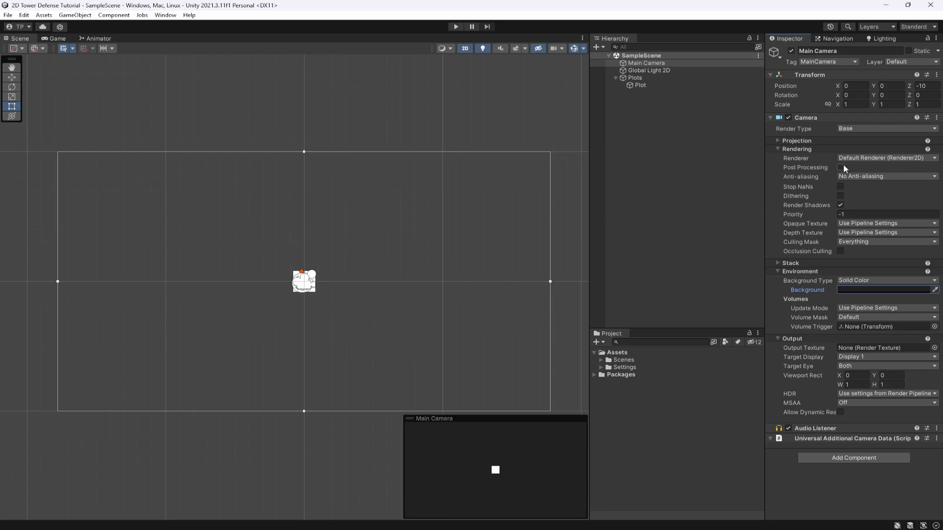
Set the Main Camera's orthographic projection size to 6, previewing the framing in the Game view.
left_click(798, 141)
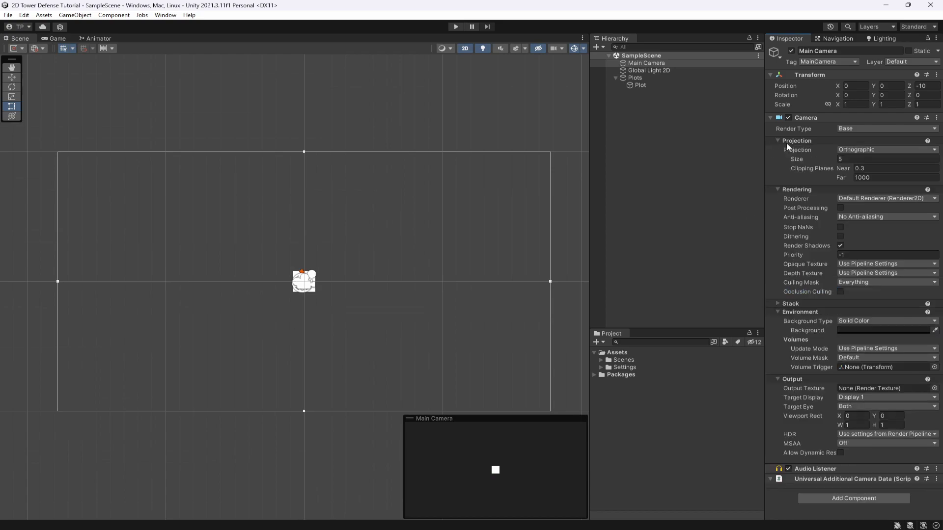
left_click(850, 161)
type("8")
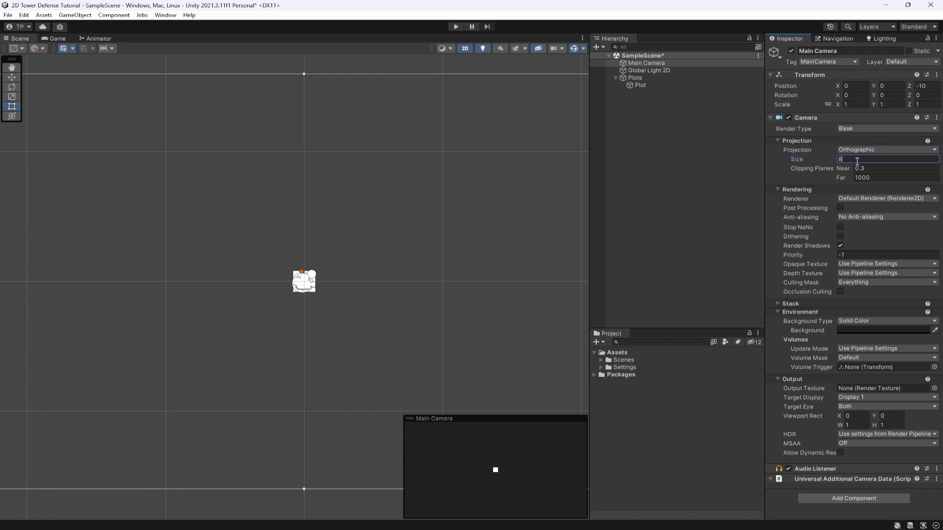
left_click(60, 39)
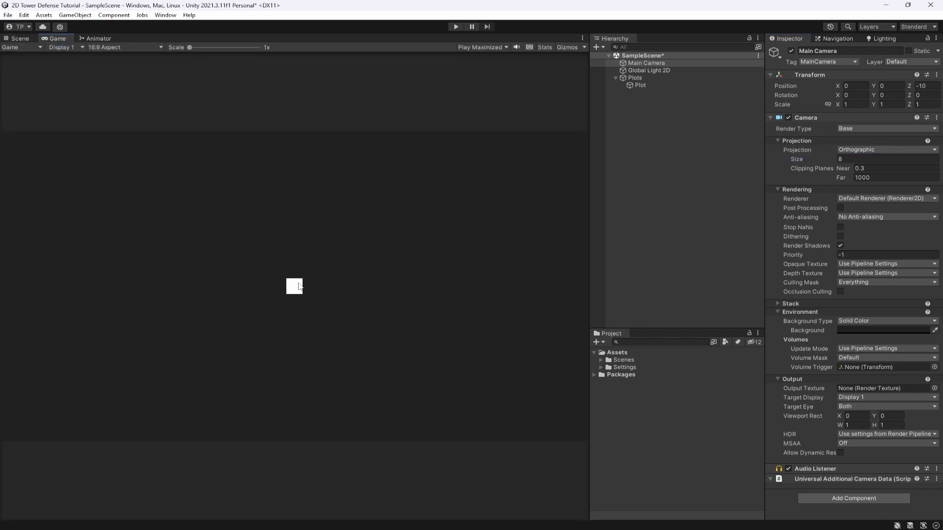
left_click_drag(795, 160, 759, 151)
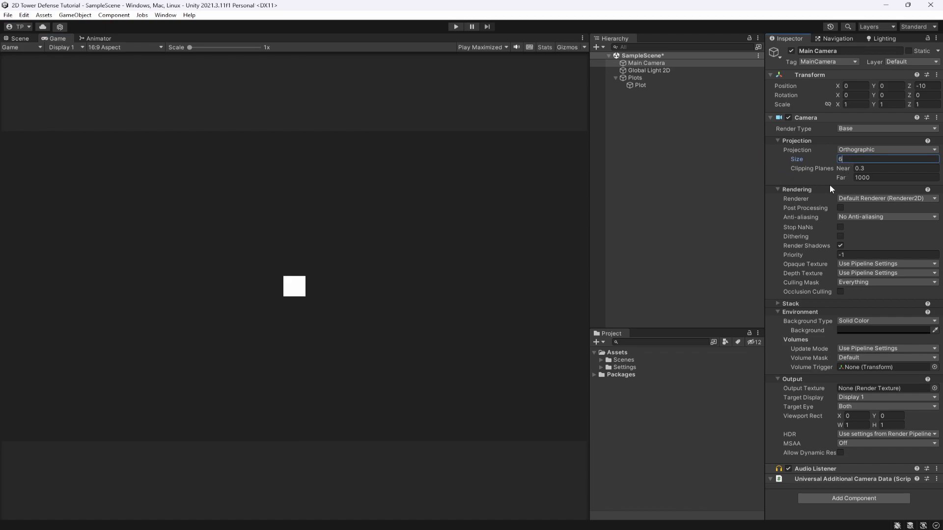
left_click(33, 38)
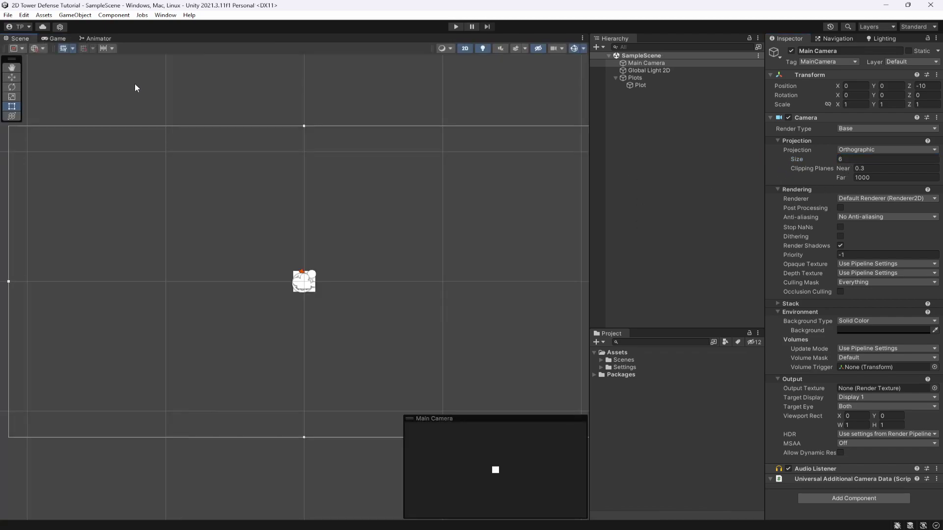
Add a Box Collider 2D component to the Plot object and save the scene.
left_click(698, 85)
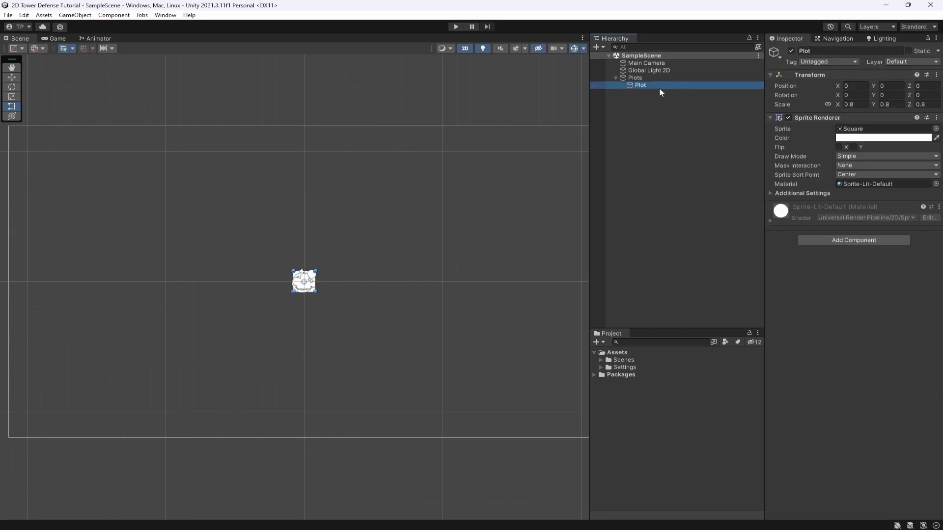
left_click(830, 240)
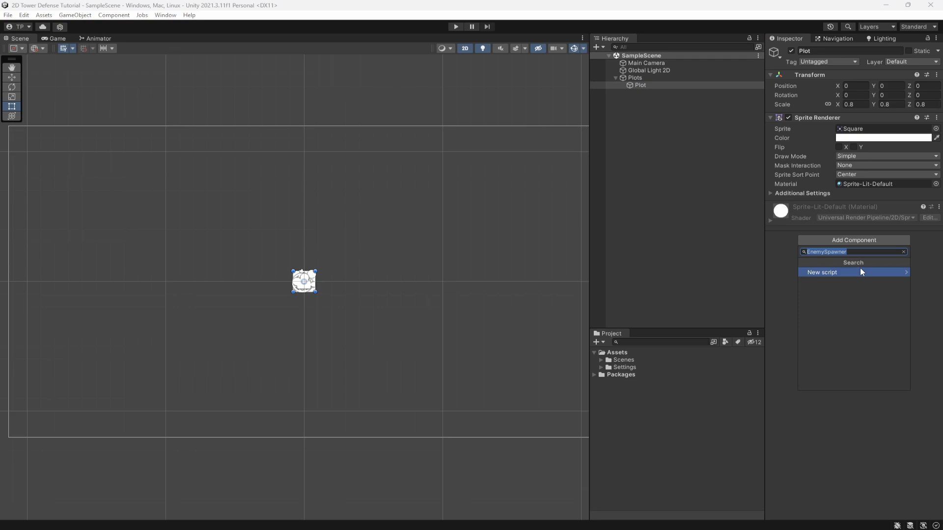
type("box")
key("Down")
key("Return")
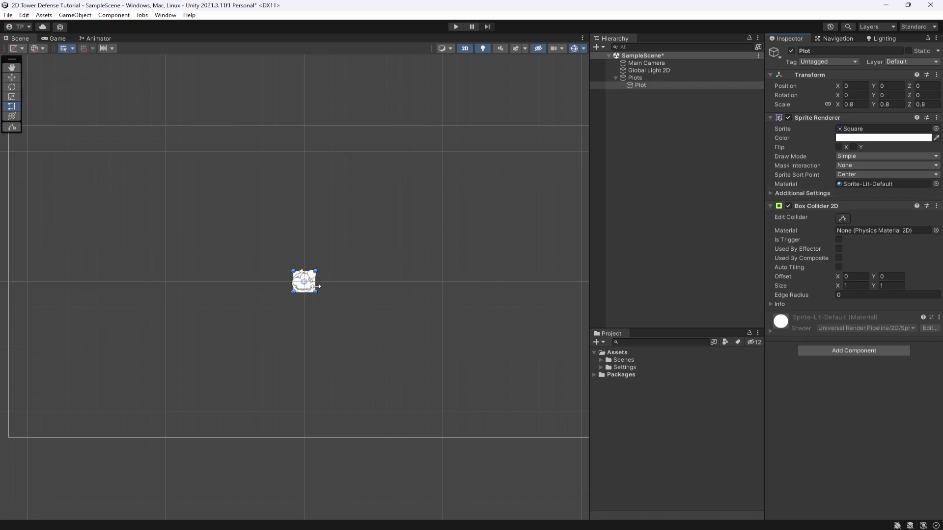
key("ctrl+s")
Create a folder named Art inside the project's Assets folder.
left_click(639, 85)
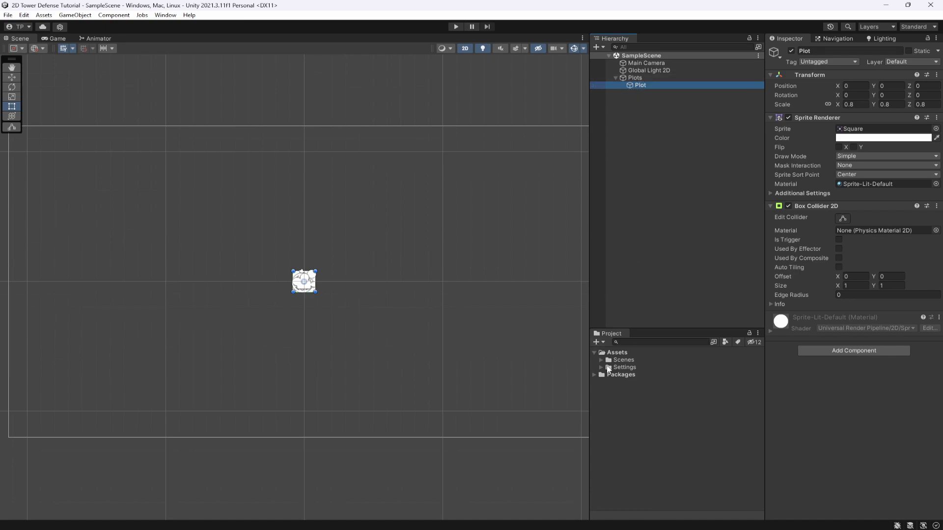
right_click(615, 353)
mouse_move(690, 108)
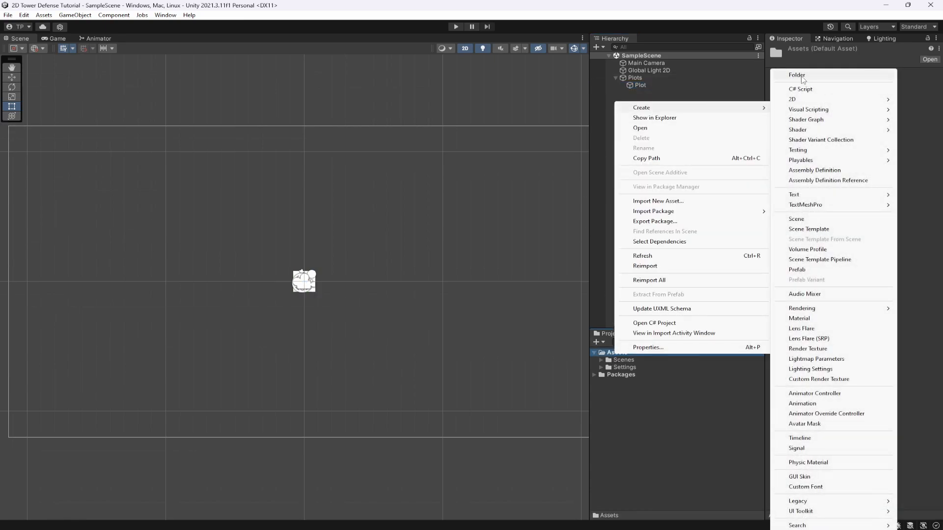
left_click(802, 79)
type("Art")
key("Return")
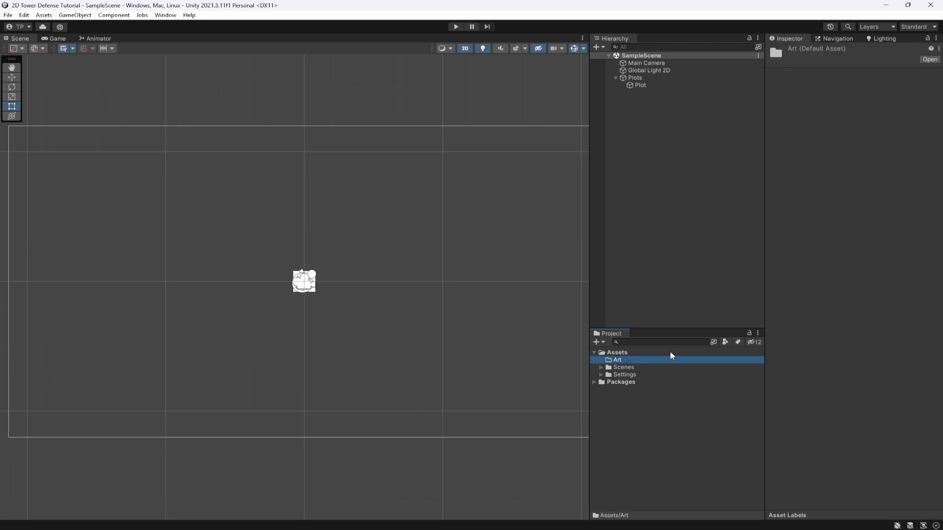
Create a Prefabs folder inside the Art folder and store the Plot object there as a prefab.
right_click(655, 362)
mouse_move(710, 118)
left_click(846, 78)
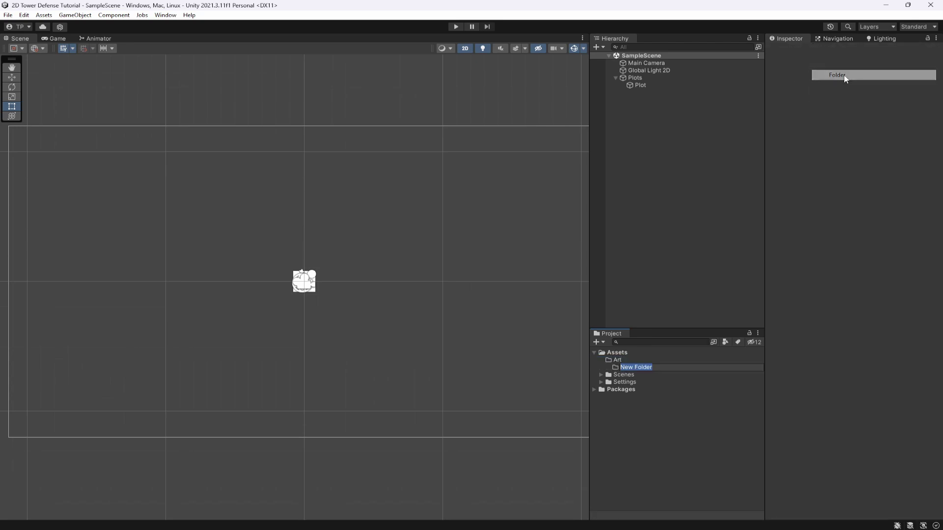
type("Prefabs")
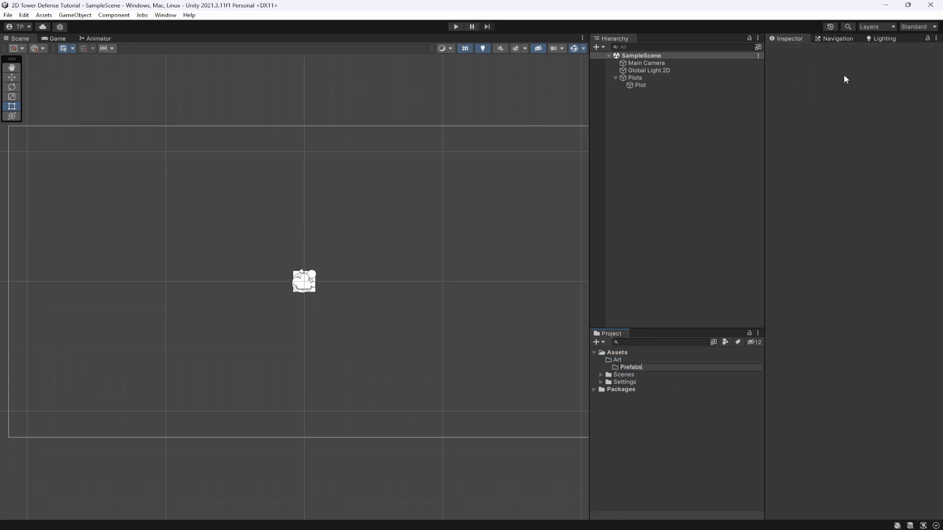
key("Return")
left_click_drag(642, 85, 639, 368)
left_click(677, 375)
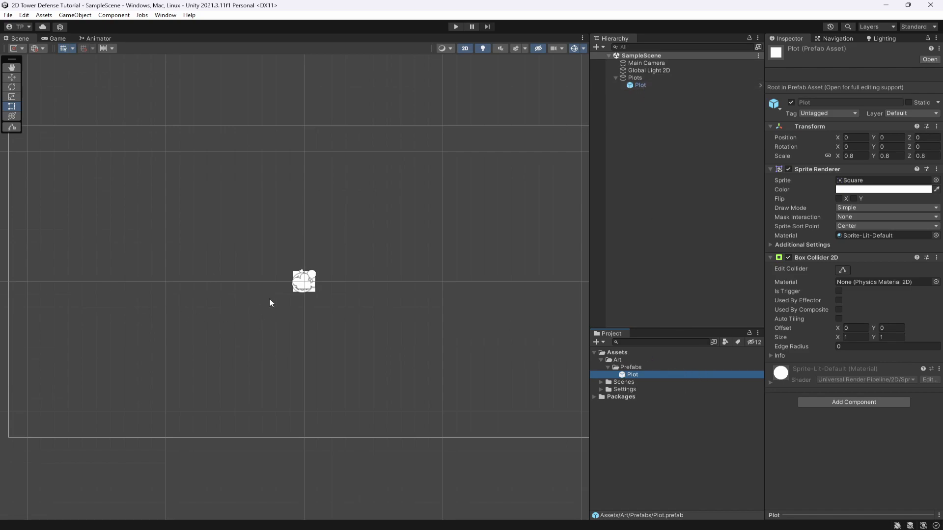
Duplicate the Plot instance on both sides of the original, at X 1 and X -1, to form a row of three.
left_click(639, 85)
key("w")
scroll(317, 285, "down", 1)
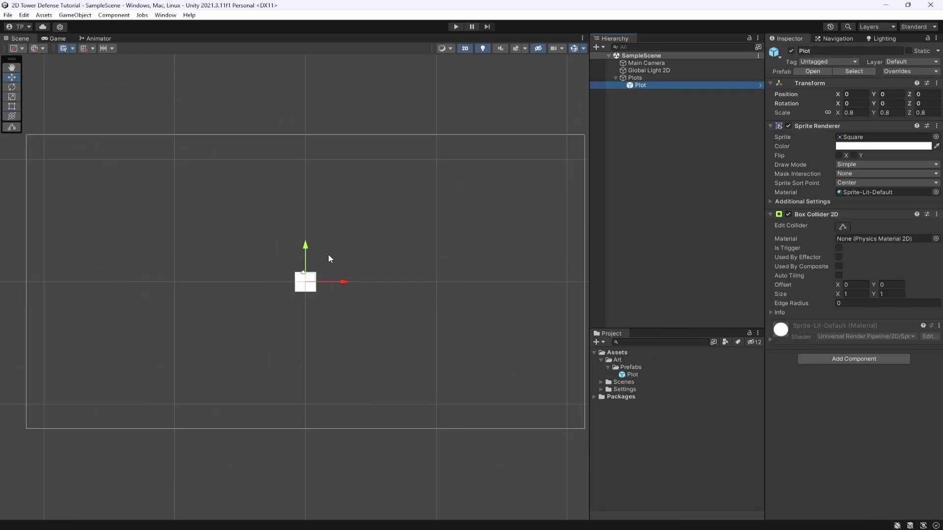
key("ctrl+d")
left_click_drag(343, 283, 369, 290)
key("ctrl+d")
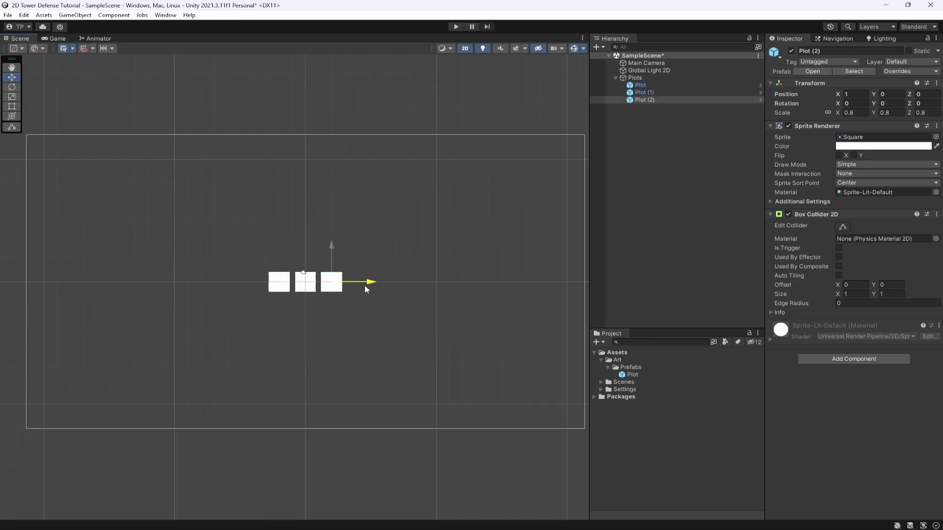
Duplicate plots to add a row at Y 1 and another at Y -1, completing a 3-by-3 block.
key("ctrl+d")
left_click_drag(334, 255, 334, 229)
key("ctrl+d")
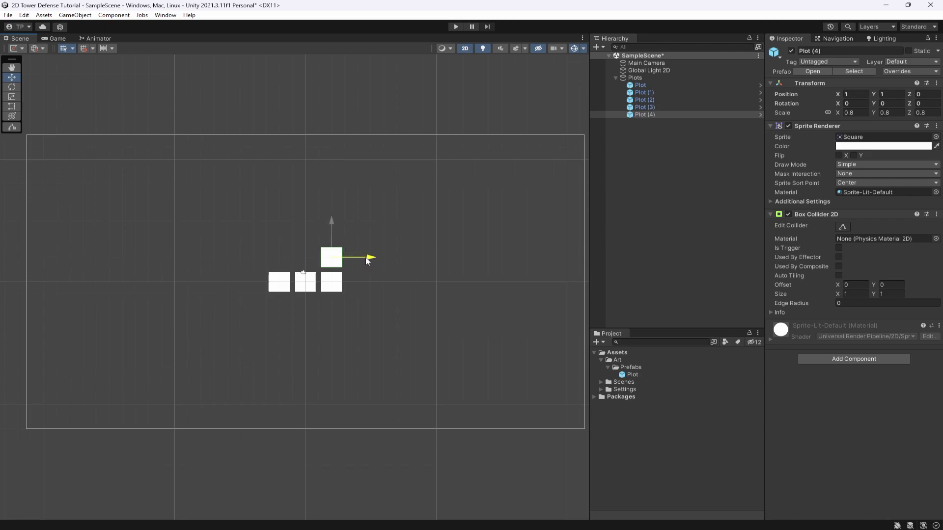
left_click_drag(367, 261, 316, 265)
key("ctrl+d")
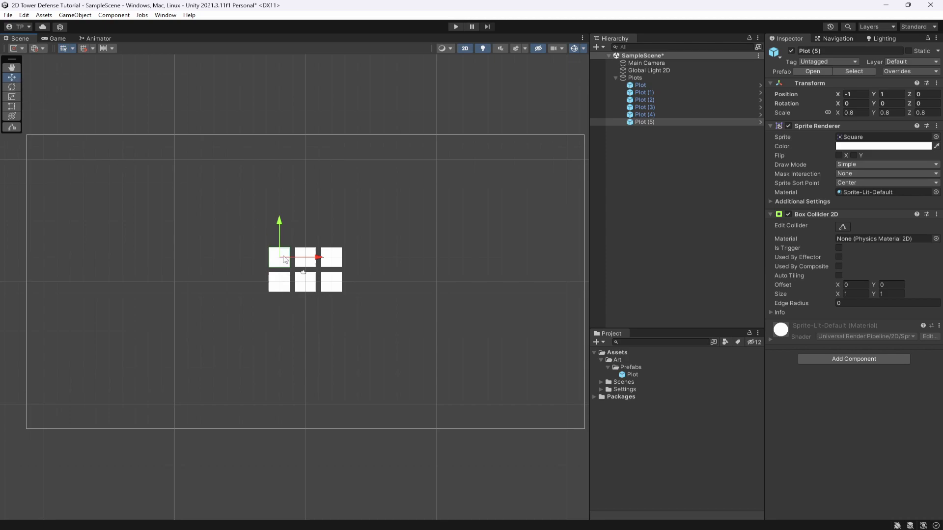
left_click_drag(247, 226, 363, 269)
key("ctrl+d")
left_click_drag(309, 224, 306, 275)
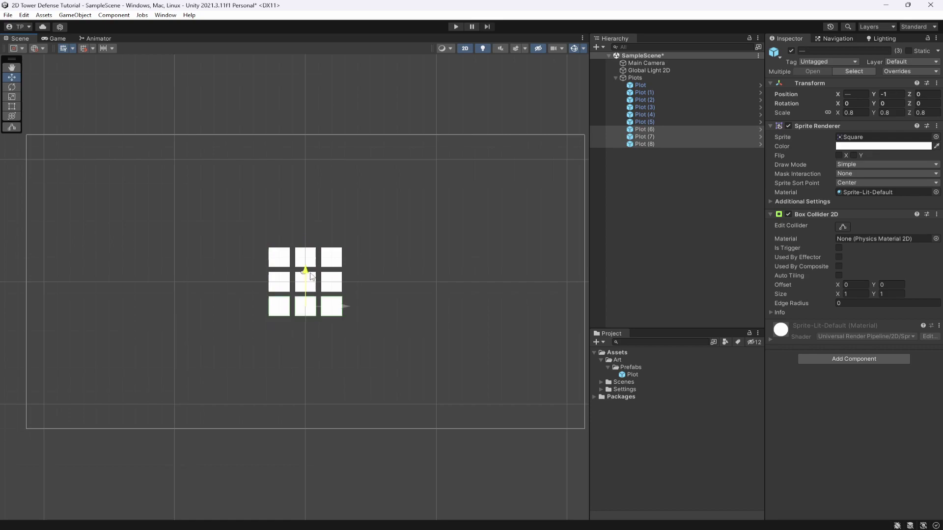
Select all nine plots and duplicate the block three units to each side, making three rows of nine.
left_click_drag(242, 221, 390, 343)
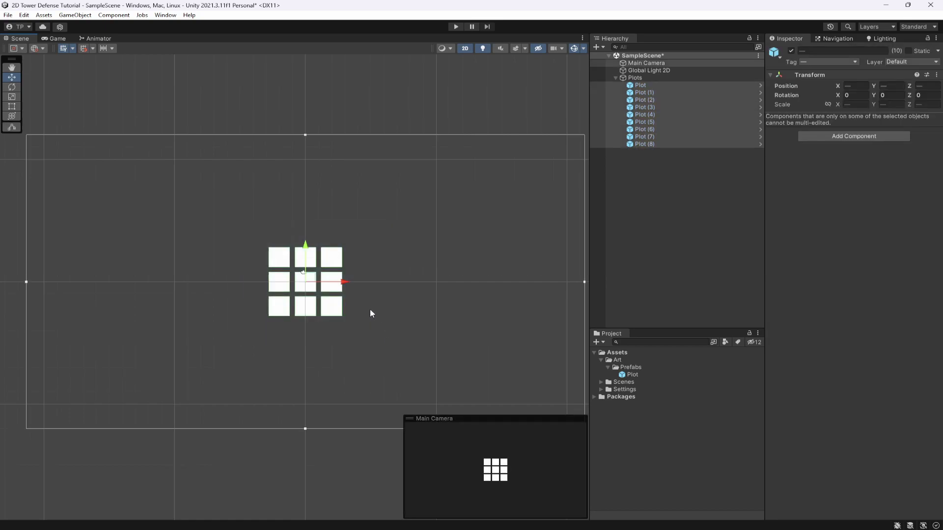
left_click(617, 184)
left_click(653, 138)
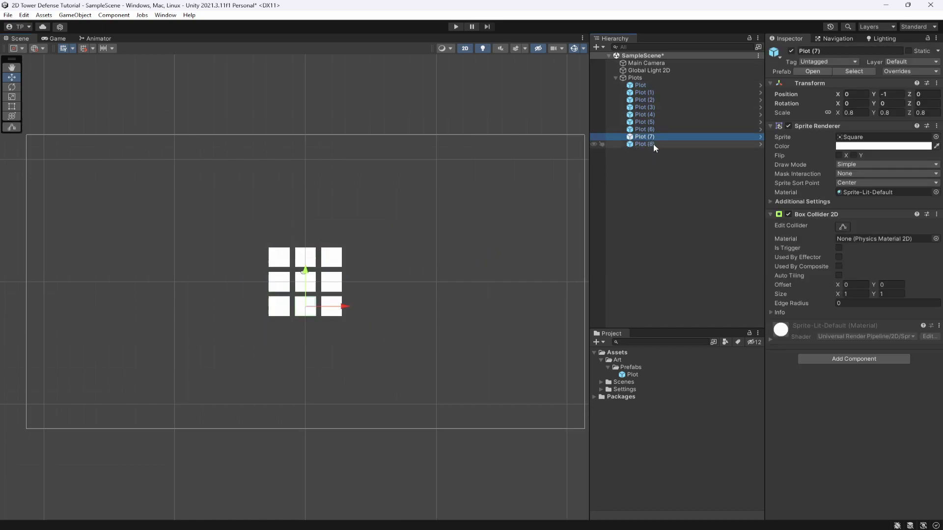
left_click(653, 143)
left_click(653, 85, "shift")
key("ctrl+d")
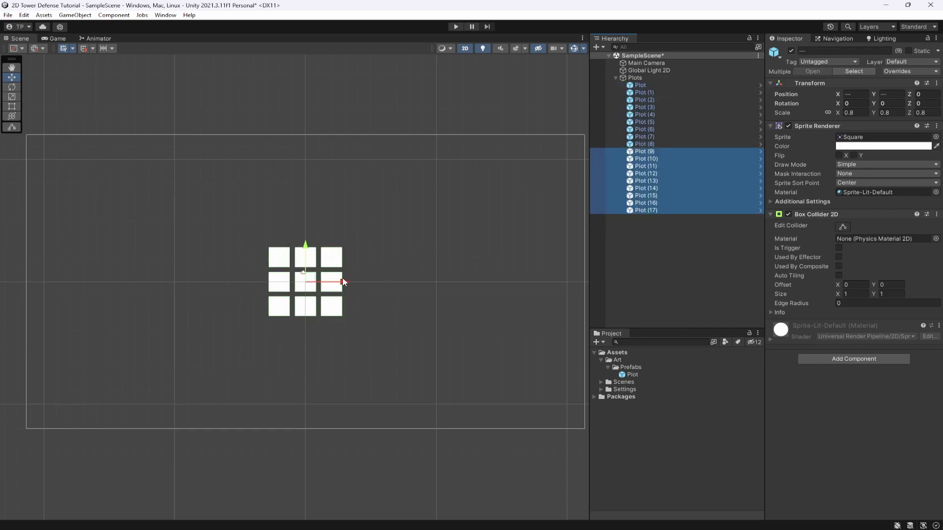
left_click_drag(342, 280, 423, 287)
key("ctrl+d")
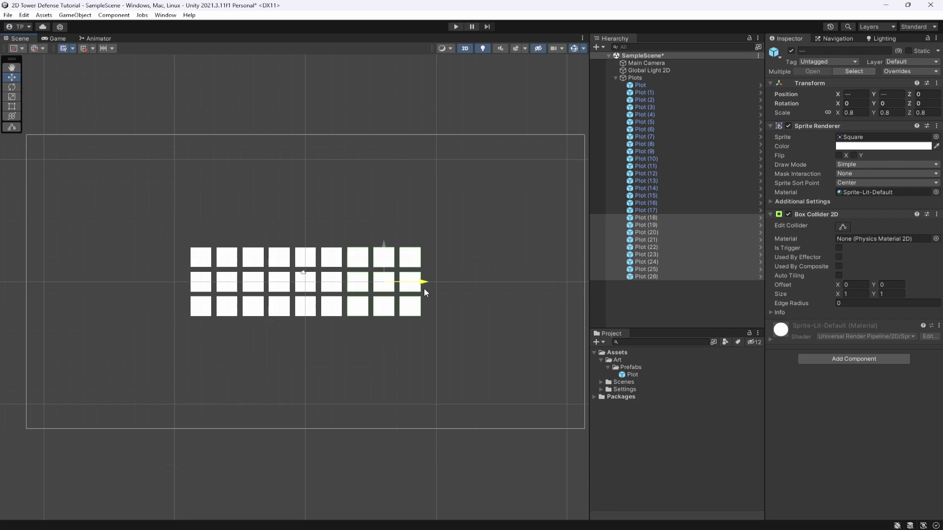
Select all the plots and duplicate them upward and outward to build a grid 17 columns wide and 11 rows high.
left_click(640, 85)
left_click(645, 276, "shift")
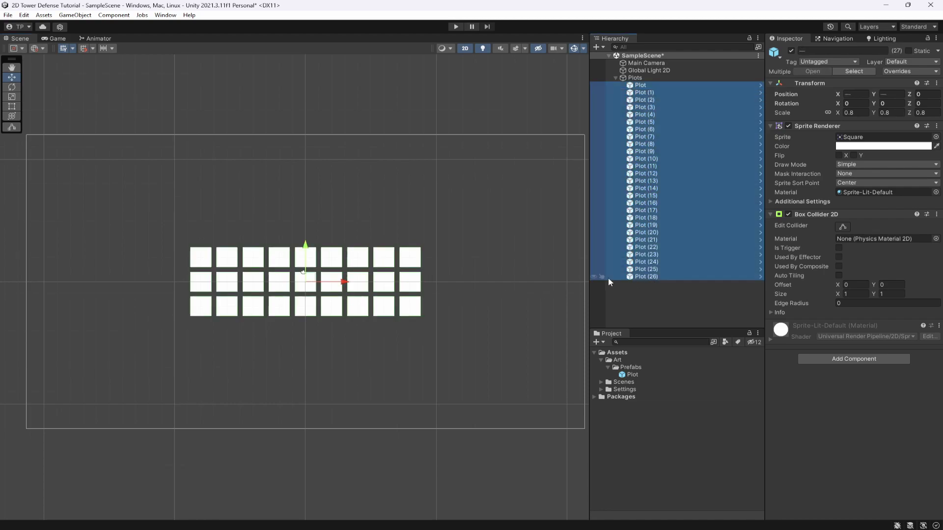
key("ctrl+d")
left_click_drag(306, 265, 313, 181)
key("ctrl+d")
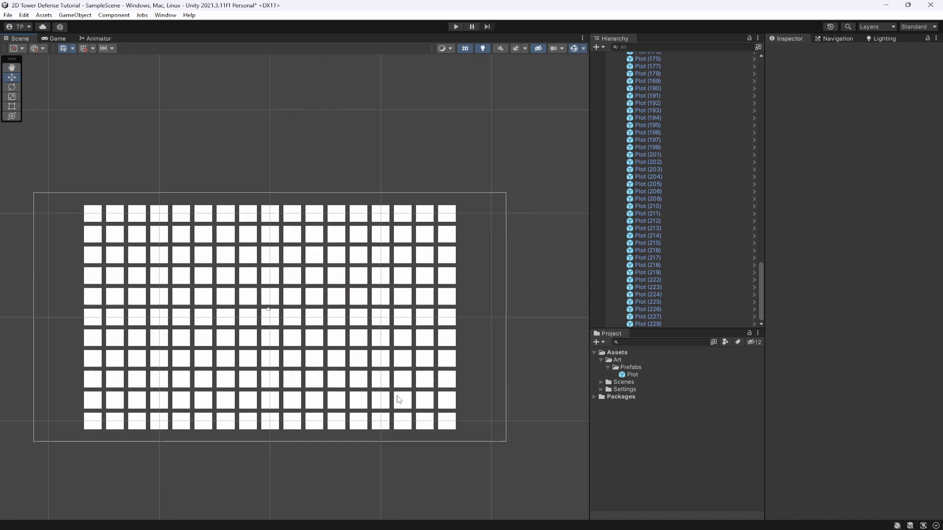
Examine how the plot grid sits within the camera's frame.
middle_click_drag(366, 366, 365, 345)
scroll(136, 171, "down", 3)
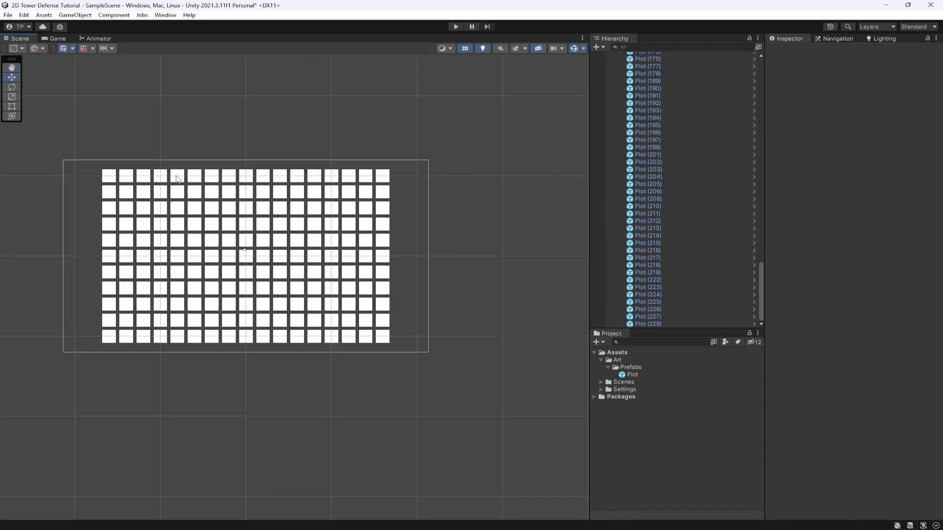
scroll(190, 239, "up", 2)
middle_click_drag(191, 240, 238, 244)
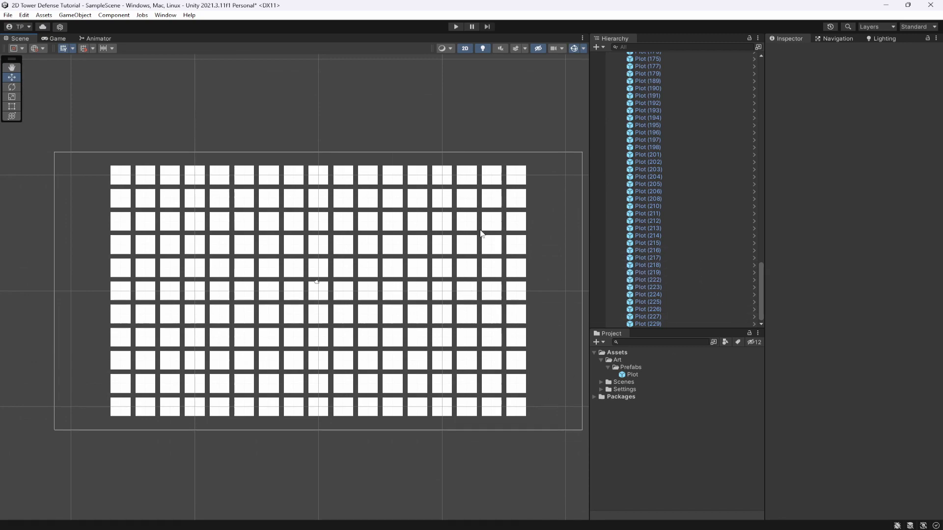
scroll(316, 220, "down", 2)
scroll(328, 221, "down", 3)
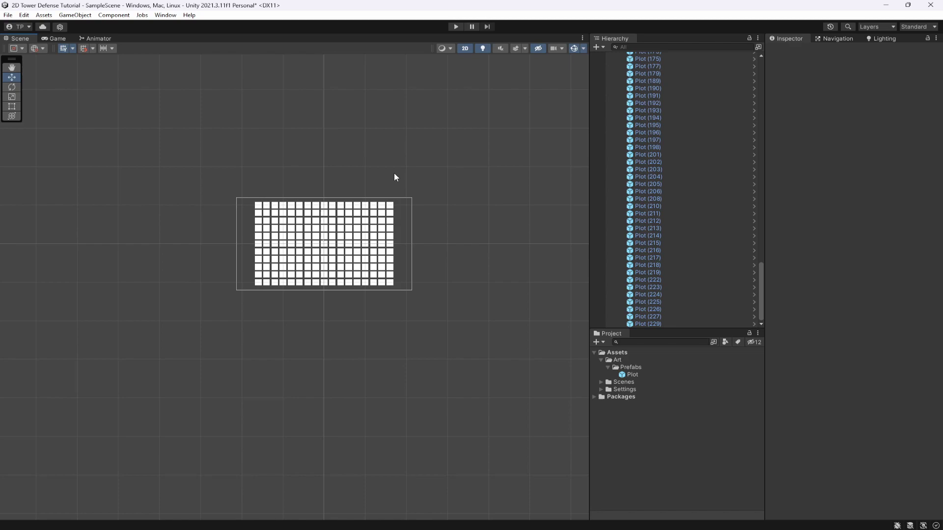
scroll(319, 224, "up", 4)
middle_click_drag(314, 314, 298, 314)
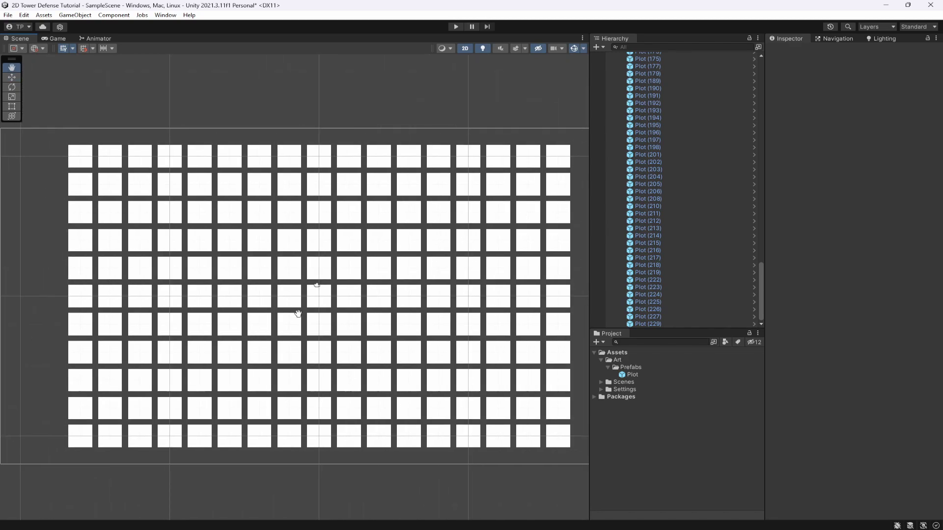
scroll(298, 313, "down", 2)
scroll(273, 285, "up", 1)
left_click_drag(103, 163, 570, 204)
left_click(397, 287)
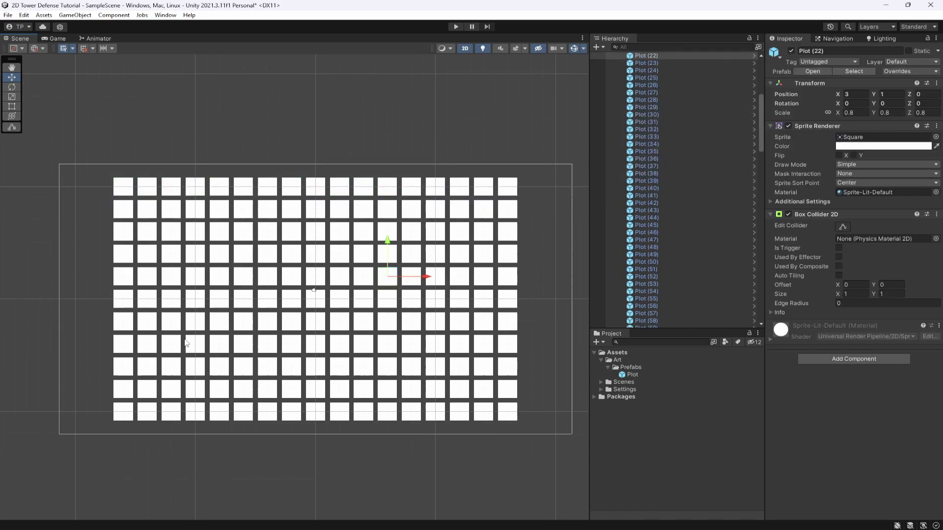
left_click(549, 294)
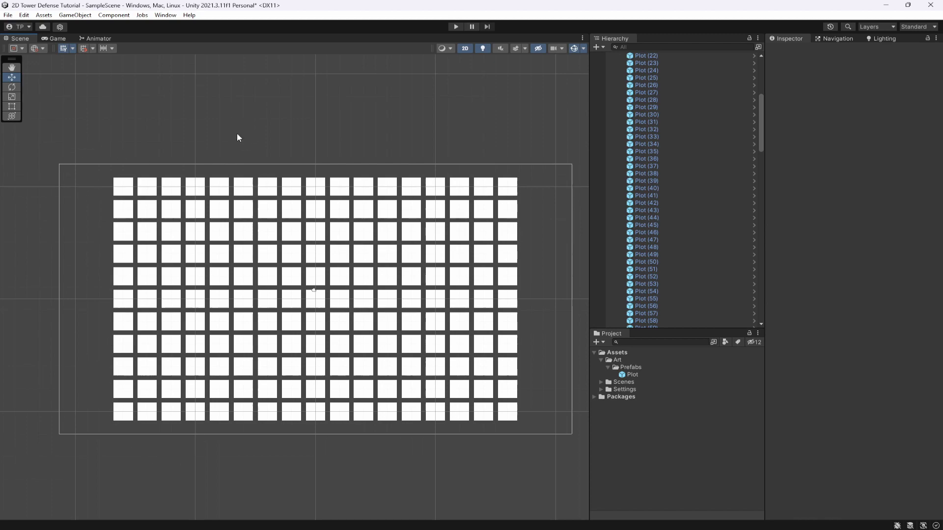
Delete the top three plots in the centre column, from Y 5 down to Y 3, to open the enemy path.
left_click_drag(313, 189, 318, 203)
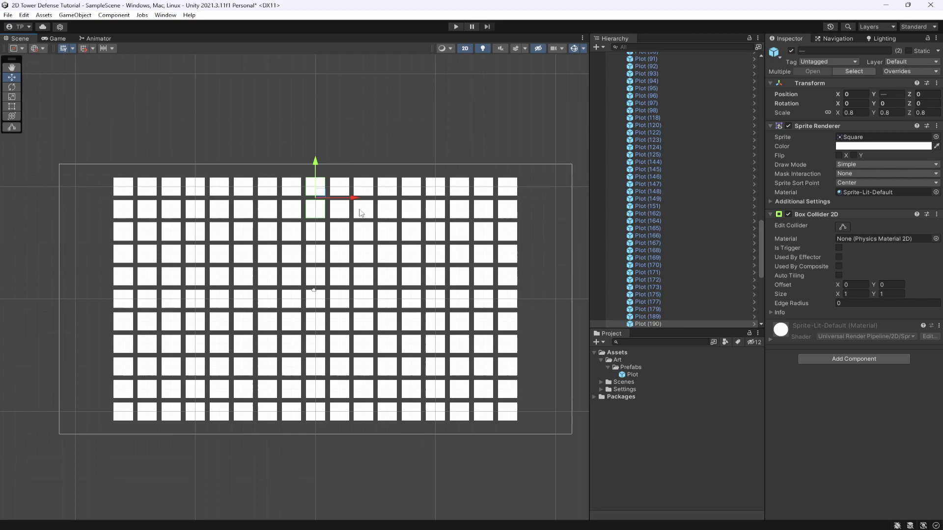
key("Delete")
left_click(308, 237)
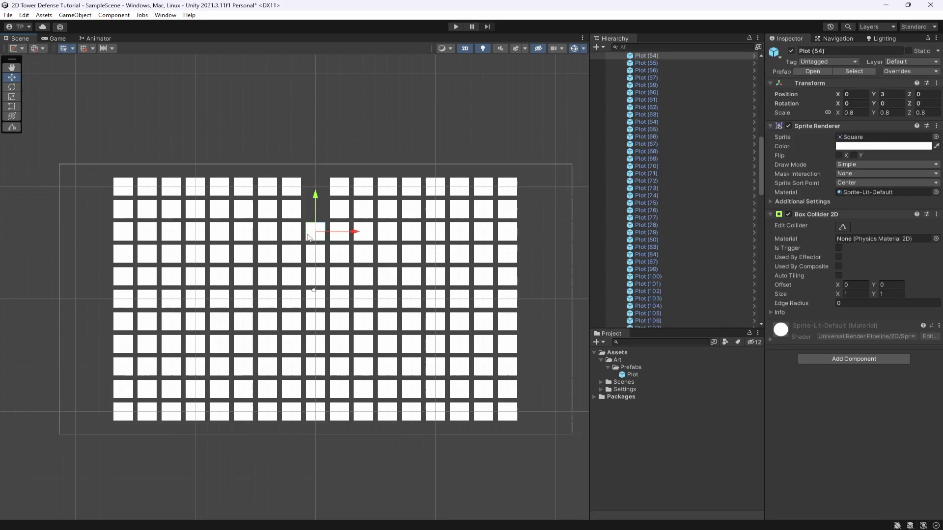
key("Delete")
Delete the plots at (-1, 3), (-2, 3), (-2, 2) and (-3, 2) to continue the path.
left_click(298, 236)
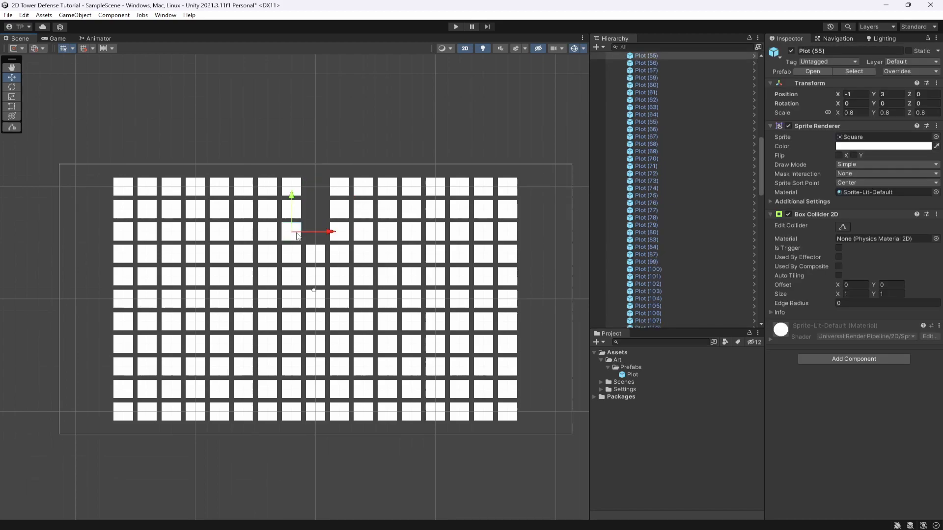
key("Delete")
left_click(267, 237)
key("Delete")
left_click(265, 258)
key("Delete")
left_click(241, 258)
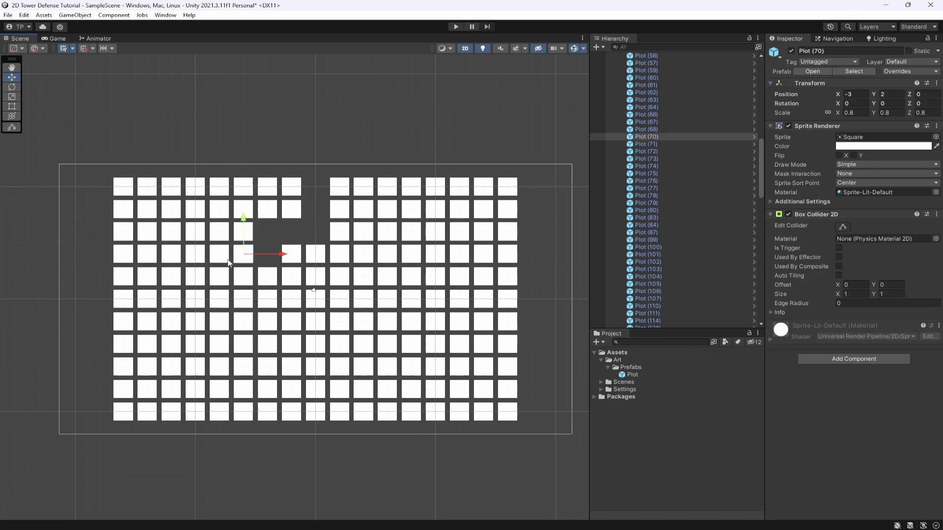
key("Delete")
Delete the plots at X -4 from Y 2 up to Y 4 to turn the path upward.
left_click(219, 255)
key("Delete")
left_click(217, 225)
key("Delete")
left_click(216, 210)
key("Delete")
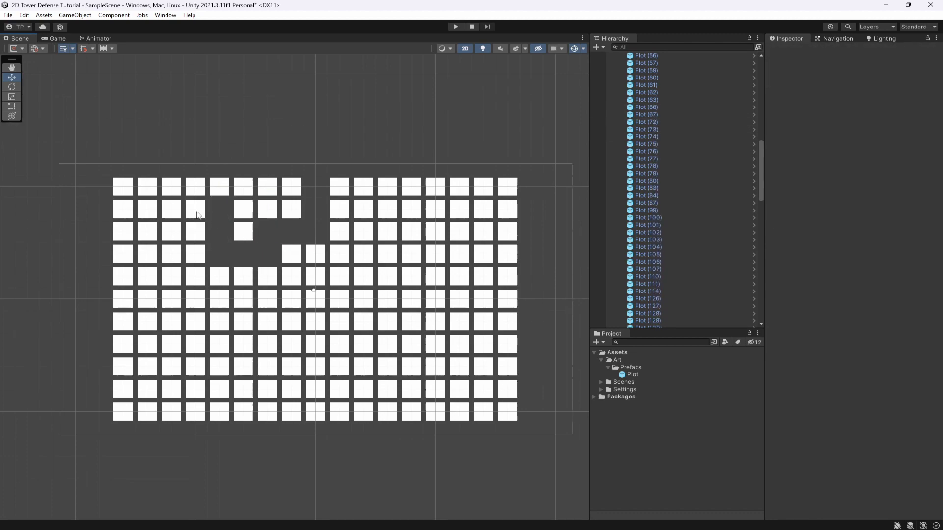
Delete the plots at (-5, 4) and (-6, 4) to extend the path along the second row.
left_click(198, 215)
key("Delete")
left_click(174, 211)
key("Delete")
Delete the plots at X -6 from Y 3 down to Y -1 to run the path downward.
left_click(176, 230)
key("Delete")
left_click(172, 260)
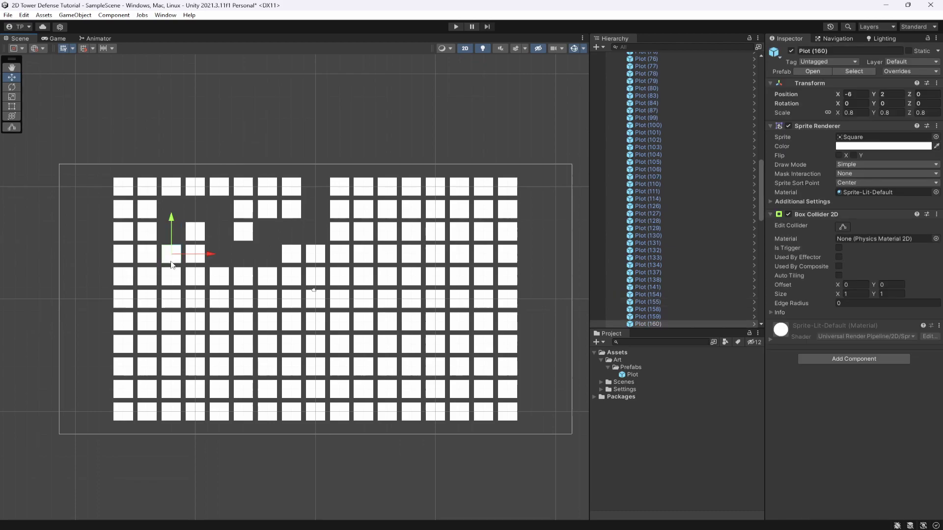
key("Delete")
left_click(173, 277)
key("Delete")
left_click(175, 299)
key("Delete")
left_click(175, 322)
key("Delete")
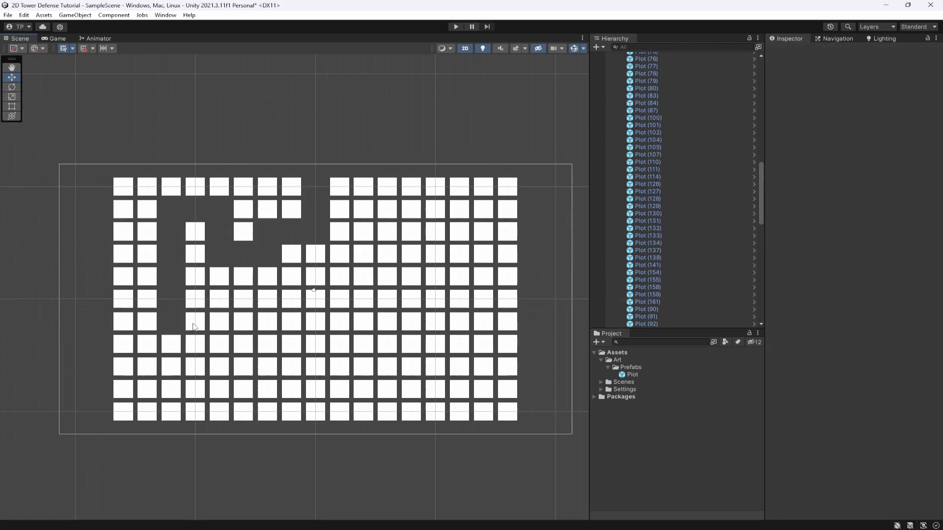
Delete the plots at Y -1 from X -5 to X -2 to run the path back toward the centre.
left_click(194, 327)
key("Delete")
left_click(220, 324)
key("Delete")
left_click(243, 324)
key("Delete")
left_click(273, 328)
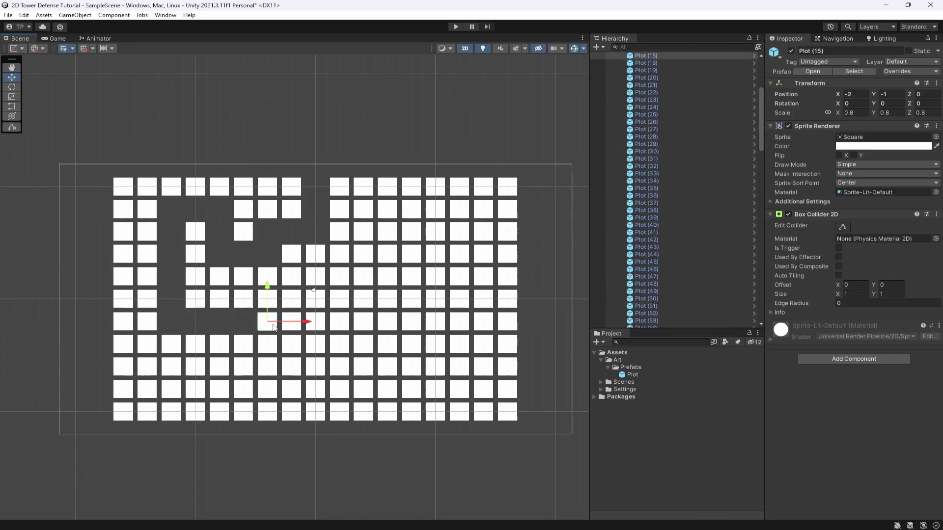
key("Delete")
Delete the plots at (-2, 0), (-1, 0) and (0, 0) to carry the path to the grid's centre.
left_click(267, 299)
key("Delete")
left_click(291, 299)
key("Delete")
left_click(320, 305)
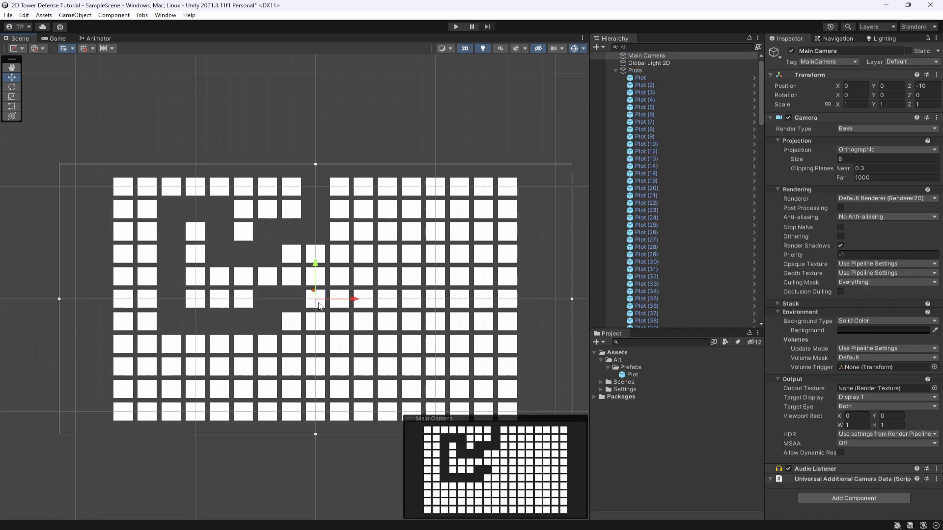
left_click(319, 306)
left_click(317, 300)
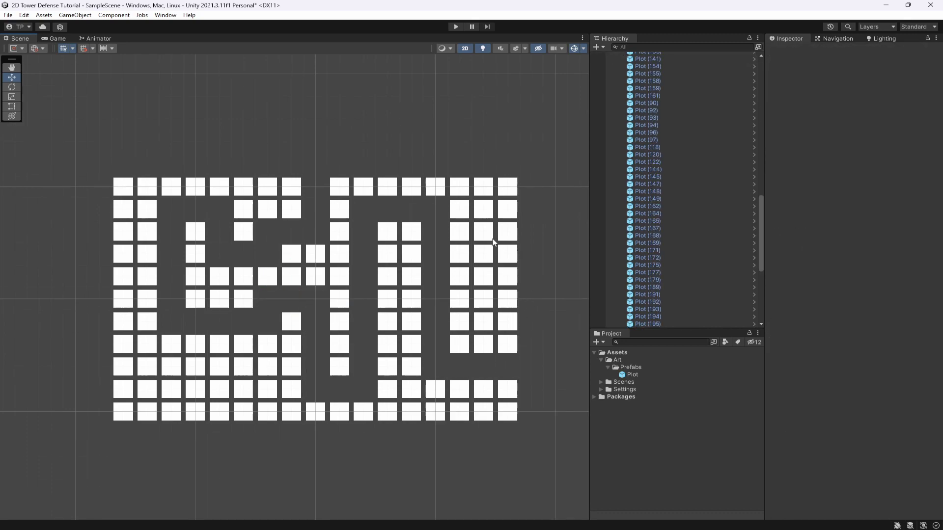
scroll(330, 333, "up", 2)
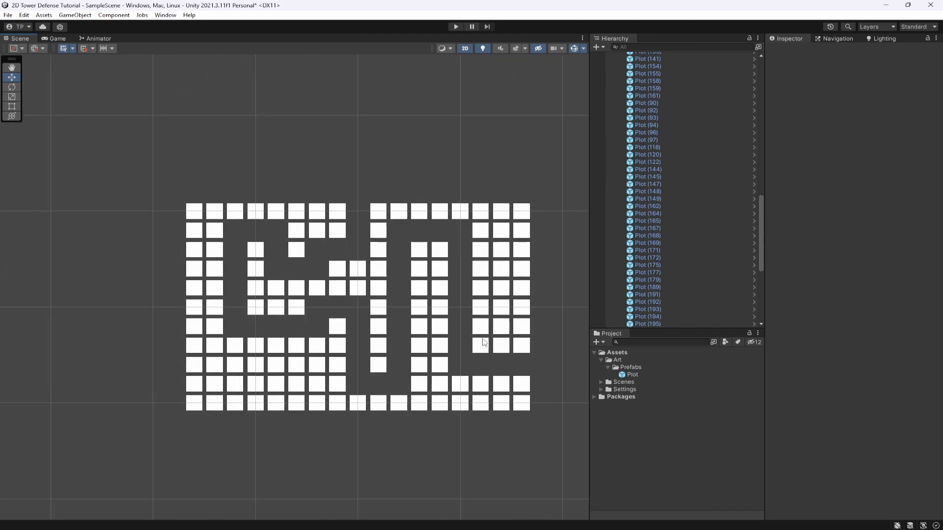
scroll(229, 347, "up", 1)
scroll(339, 347, "down", 3)
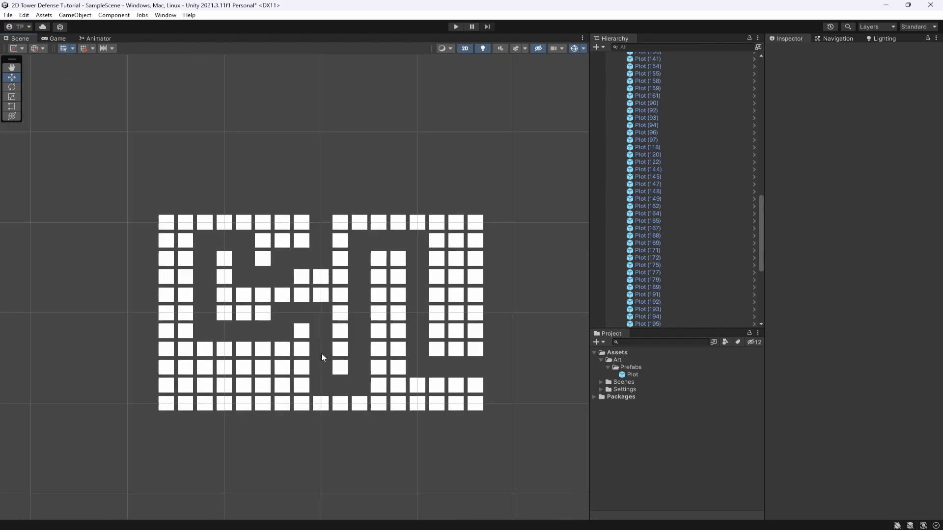
scroll(322, 357, "up", 3)
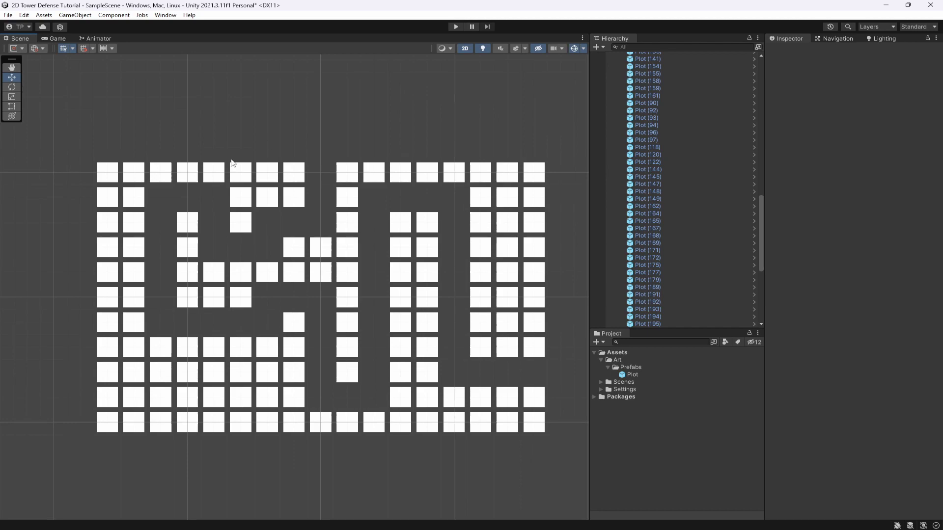
middle_click_drag(305, 354, 257, 362)
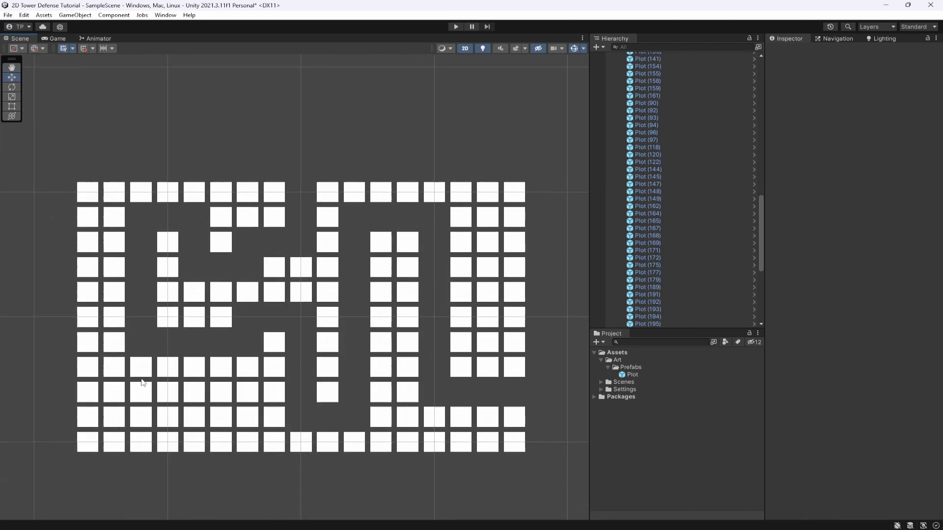
left_click(172, 373)
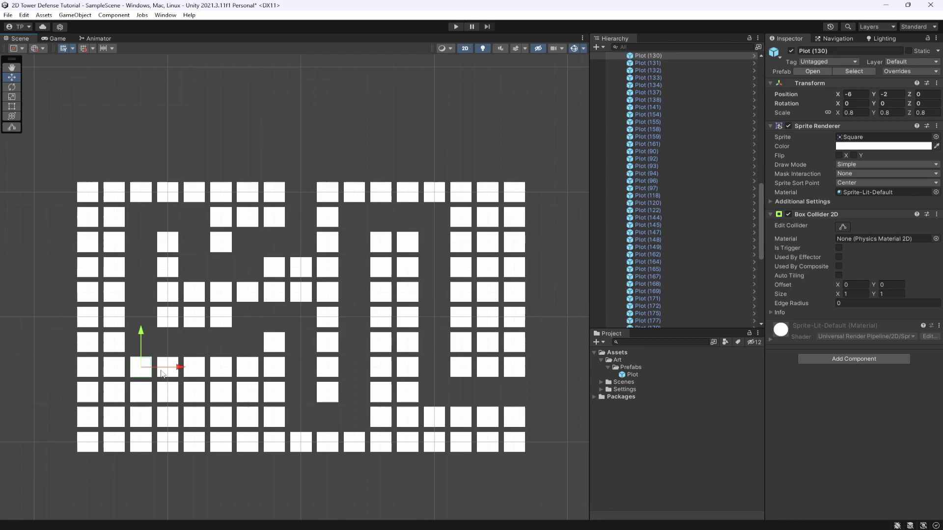
Duplicate the three plots at Y -2 from X -5 to X -3 and move the copies up to Y -1.
left_click(199, 375, "shift")
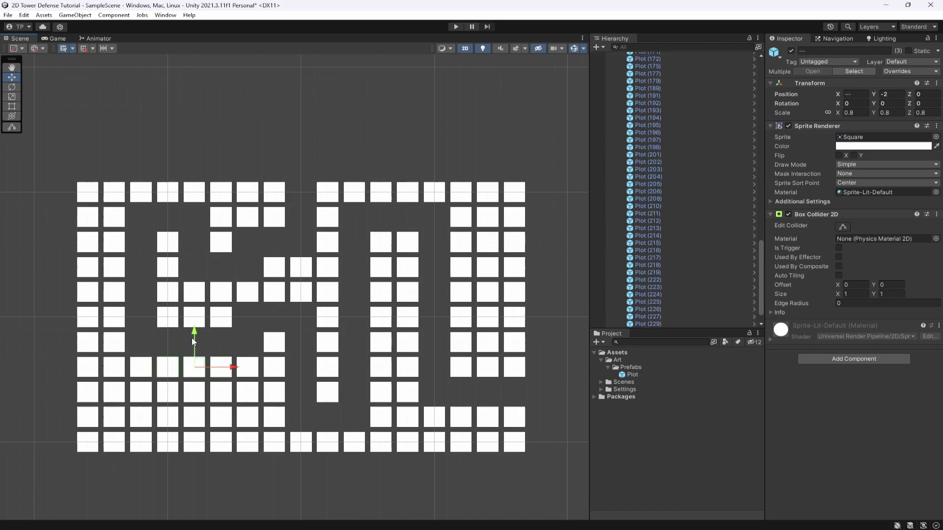
left_click_drag(195, 333, 194, 315)
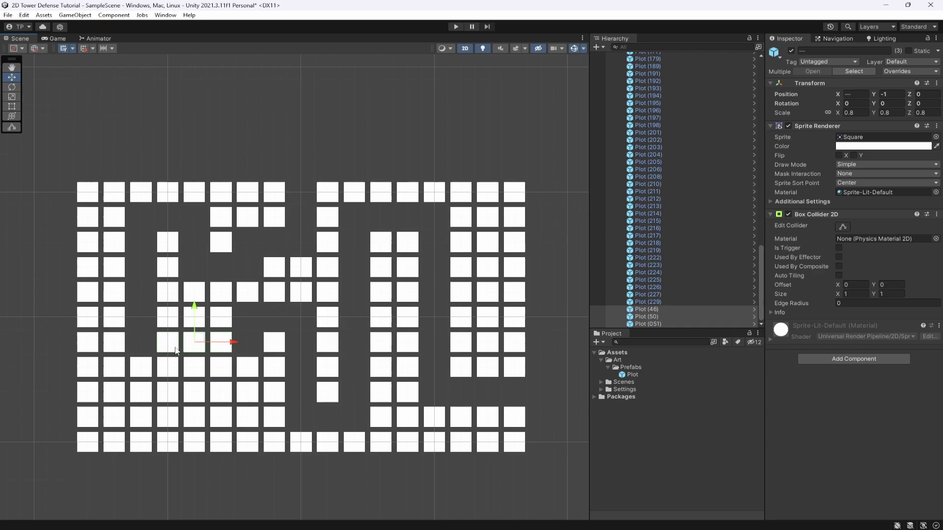
Delete the plots at (-6, -2) and (-2, -2) and the row at Y -3 from X -6 to X -2 to reroute the path.
left_click(146, 375)
left_click(150, 396, "shift")
left_click(169, 395, "shift")
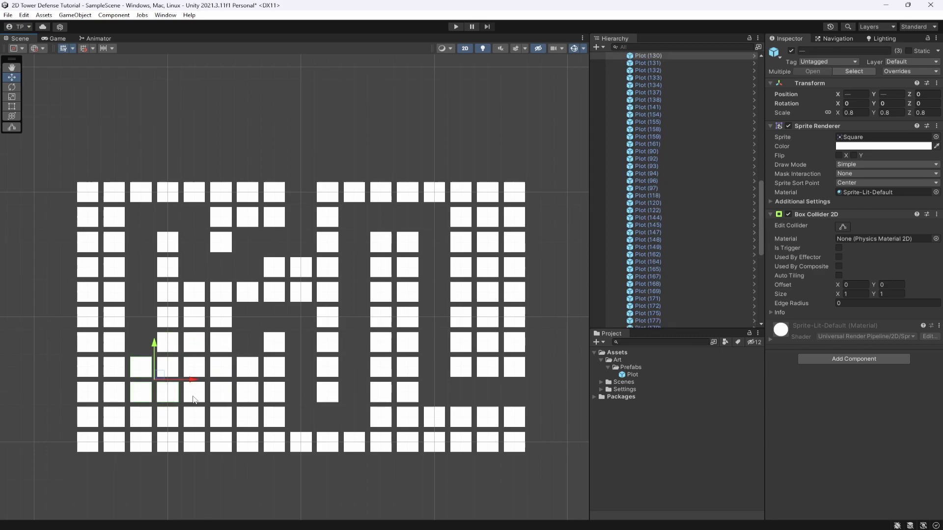
left_click(196, 397, "shift")
left_click(221, 396, "shift")
left_click(248, 395, "shift")
left_click(240, 372, "shift")
key("Delete")
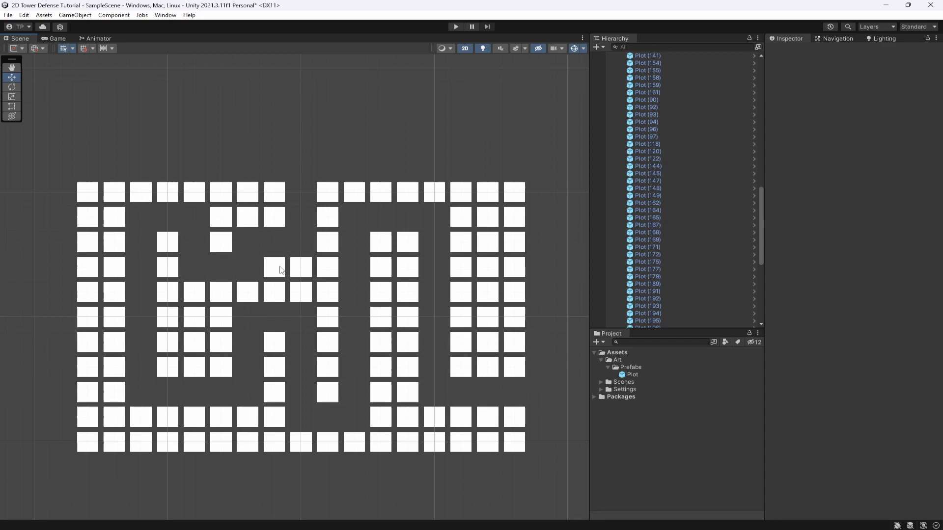
Collapse the Plots group in the hierarchy and save the scene.
scroll(732, 157, "up", 15)
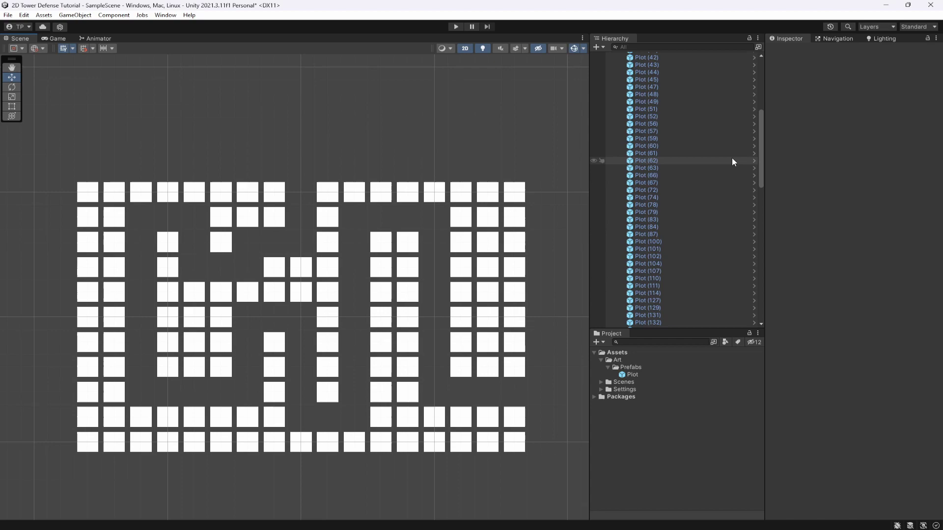
left_click(615, 70)
key("ctrl+s")
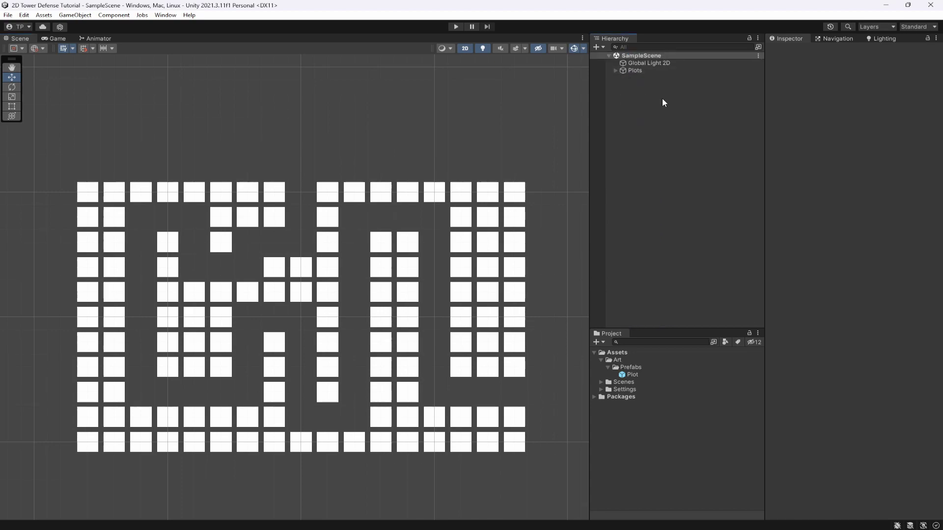
Create an empty object named Path at the scene's root, save the scene and reset the object's transform.
right_click(620, 80)
left_click(671, 195)
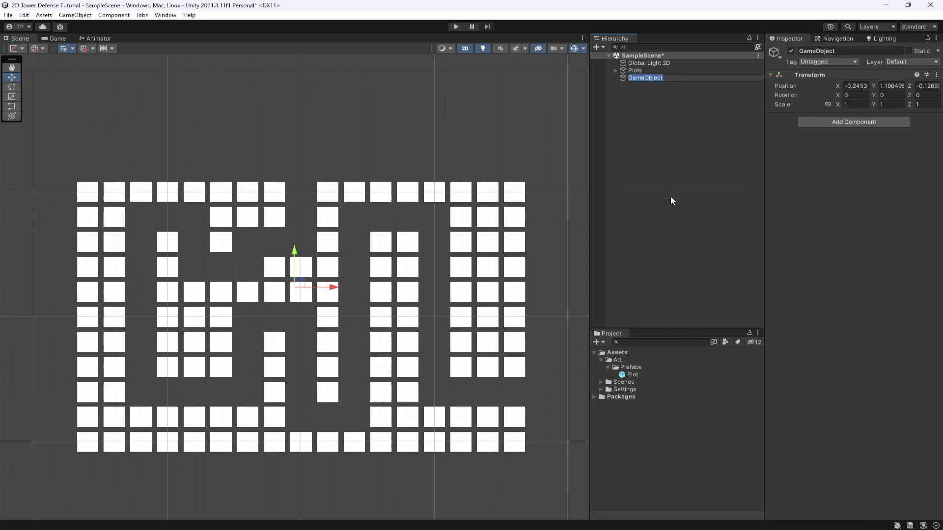
type("Path")
key("Return")
key("ctrl+s")
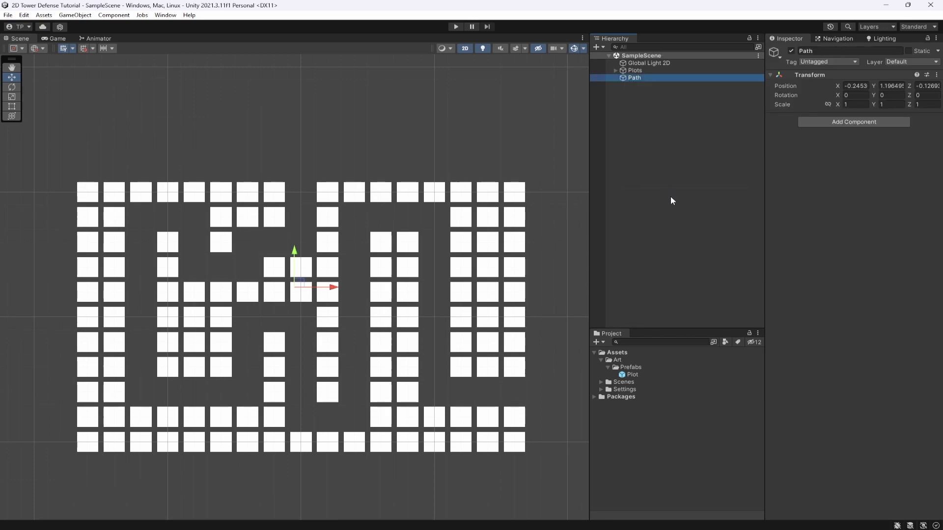
right_click(807, 75)
left_click(840, 84)
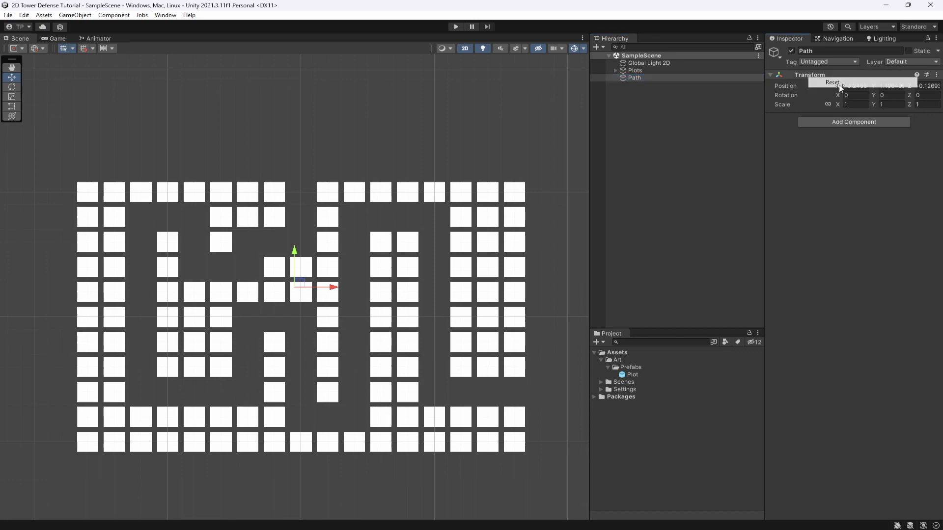
left_click(641, 84)
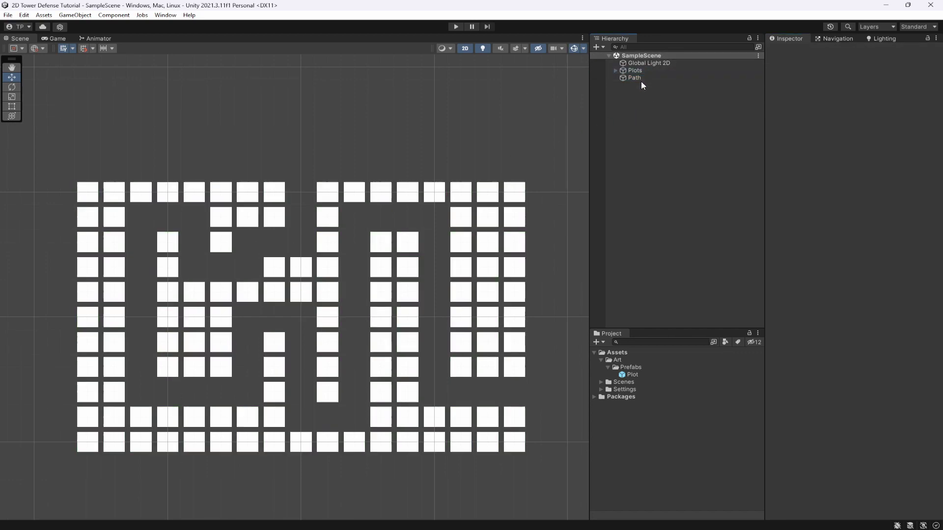
Create an empty child named Point under Path, move it to (0, 3) in the entrance column and save the scene.
right_click(639, 78)
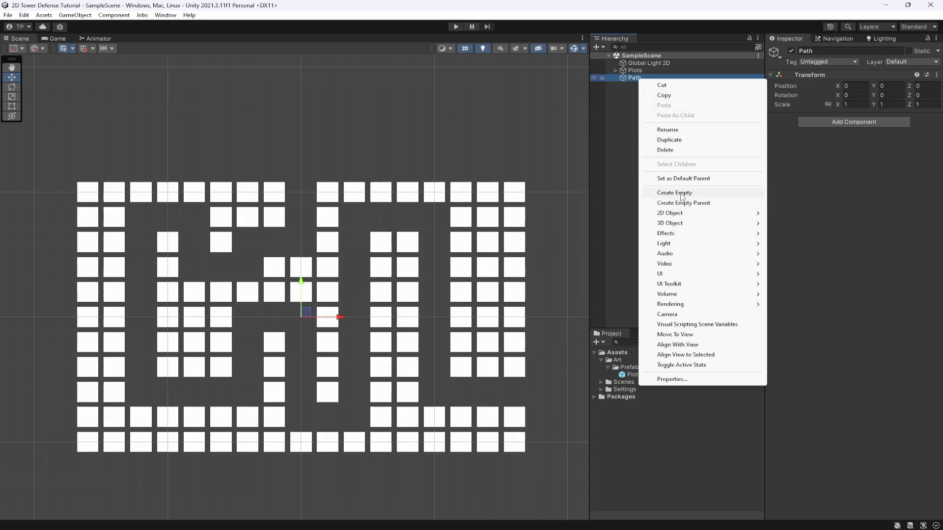
left_click(682, 195)
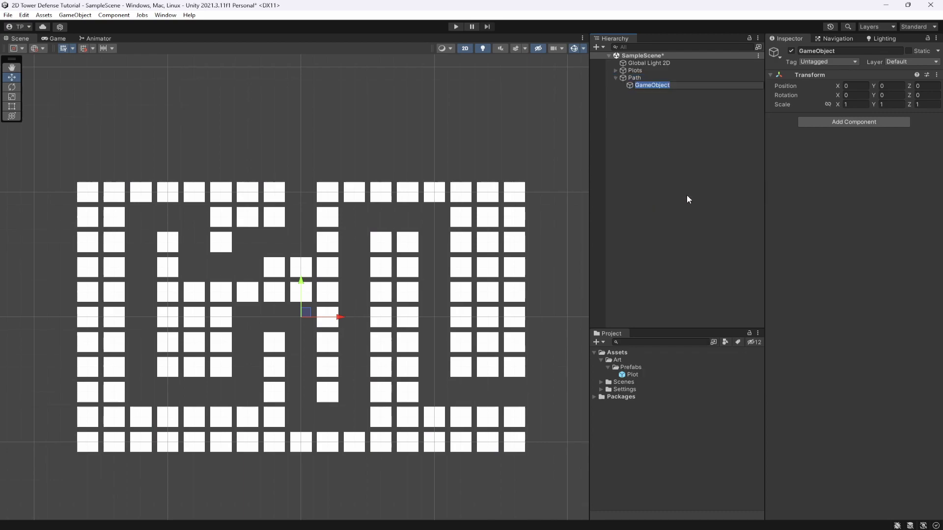
type("Point")
key("Return")
key("ctrl+s")
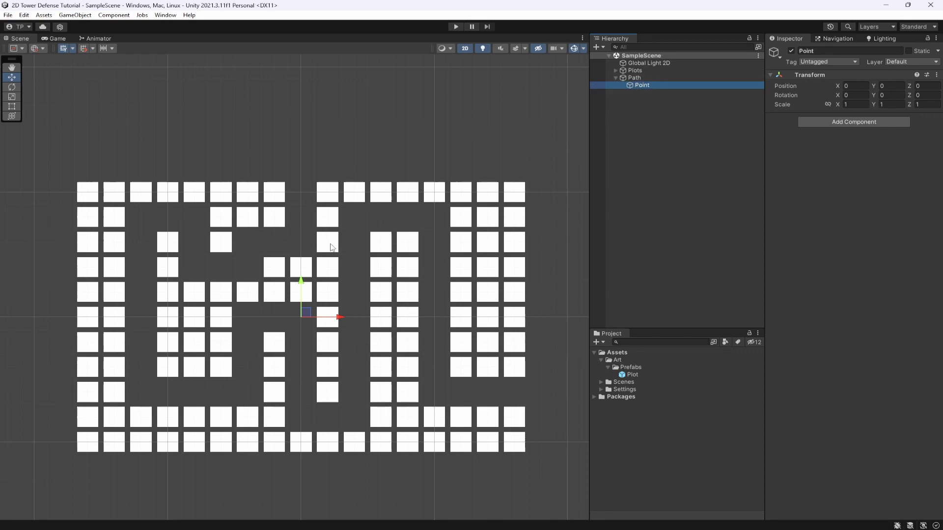
left_click_drag(302, 284, 319, 212)
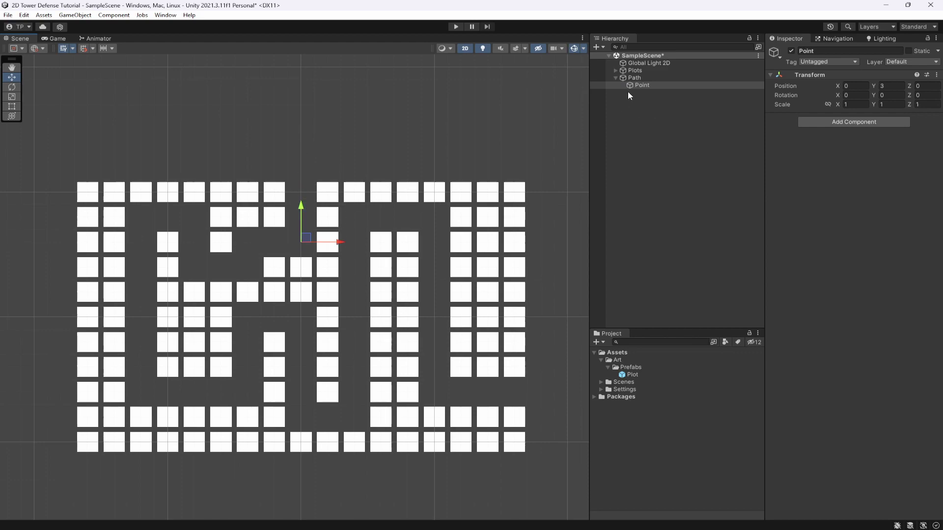
key("ctrl+s")
Give the Point object an orange diamond icon to mark it in the scene.
scroll(296, 247, "up", 5)
scroll(301, 249, "down", 4)
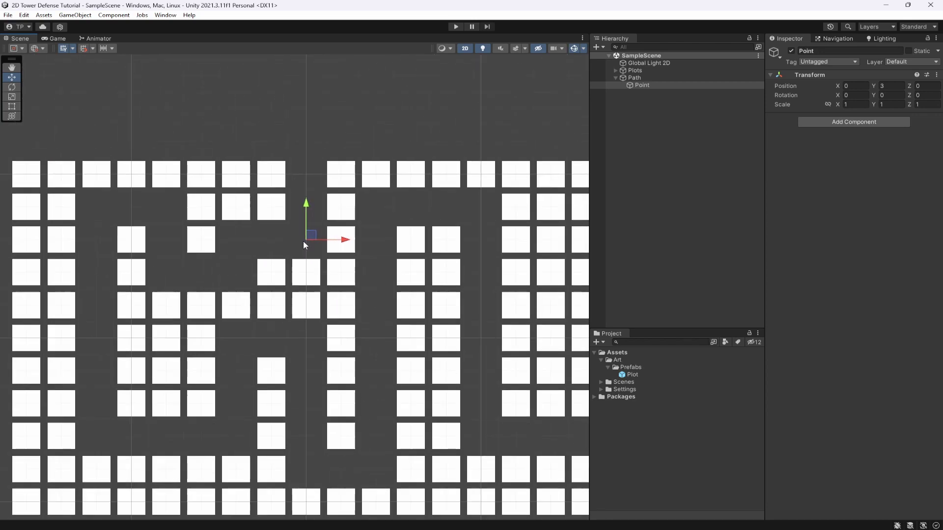
left_click(777, 53)
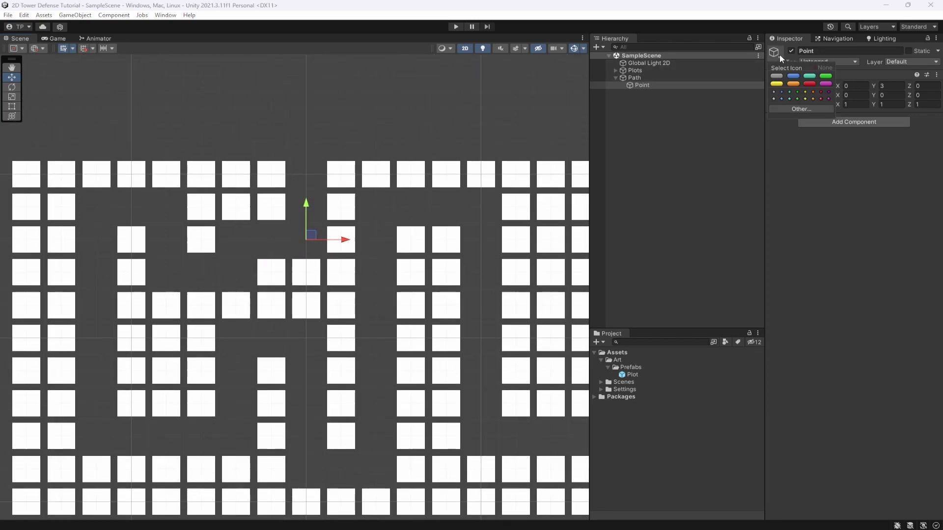
left_click(812, 99)
left_click(781, 135)
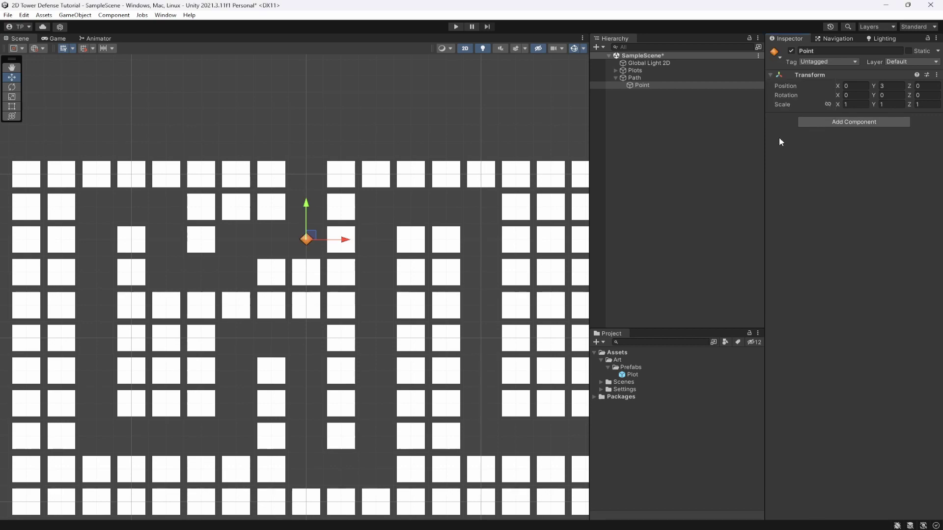
scroll(319, 274, "down", 1)
left_click(306, 272)
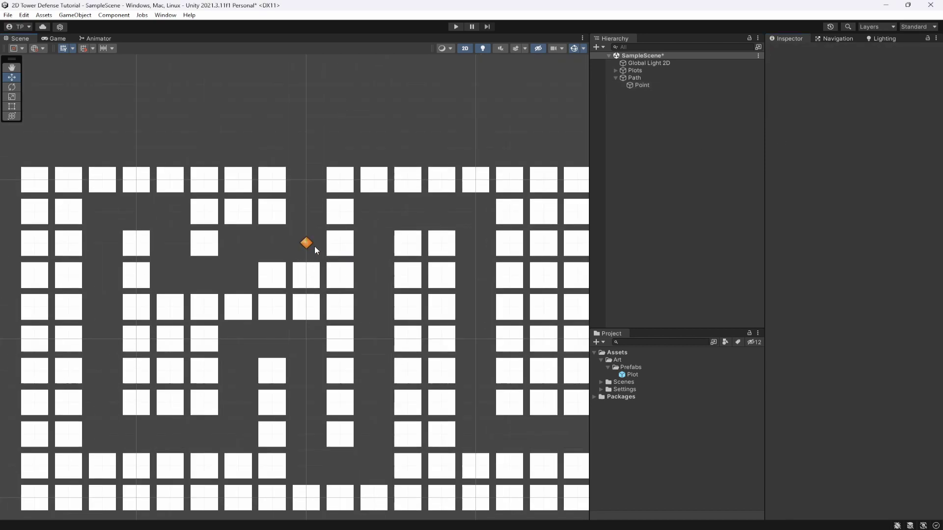
Duplicate Point twice, placing the copies at the path corners (-2, 3) and (-2, 2).
left_click(639, 86)
key("ctrl+d")
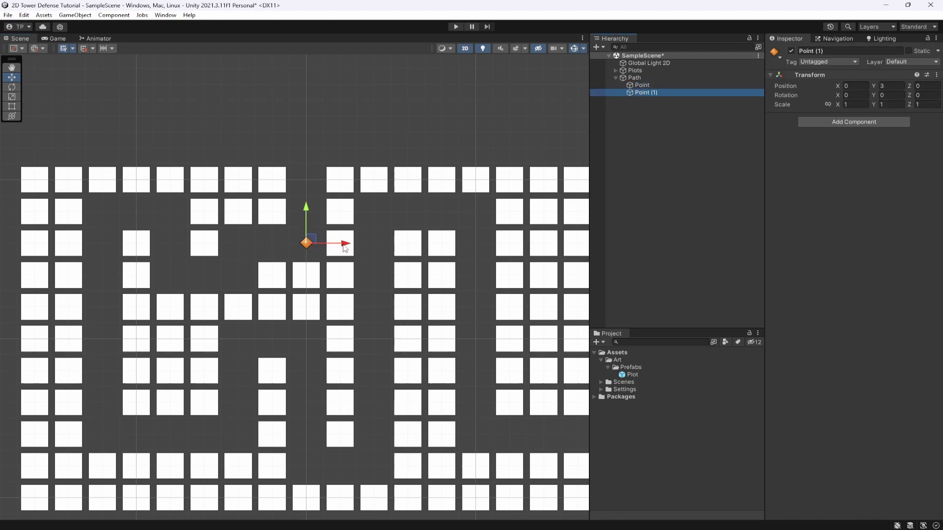
left_click_drag(342, 243, 276, 246)
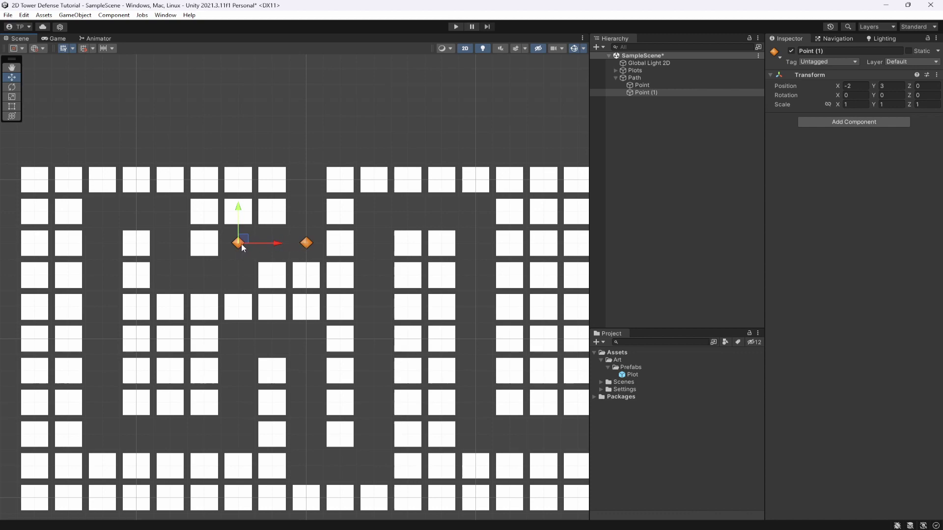
key("ctrl+d")
left_click_drag(239, 245, 238, 247)
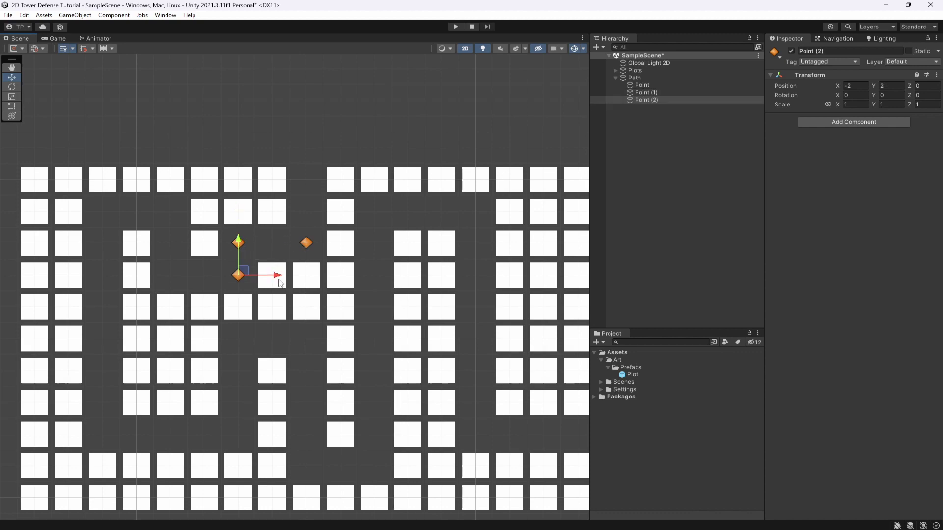
Add four more duplicated waypoints at the path corners (-4, 2), (-4, 4), (-6, 4) and (-6, -3).
key("ctrl+d")
left_click_drag(280, 283, 203, 276)
key("ctrl+d")
left_click_drag(171, 248, 171, 186)
key("ctrl+d")
left_click_drag(209, 212, 106, 399)
key("ctrl+d")
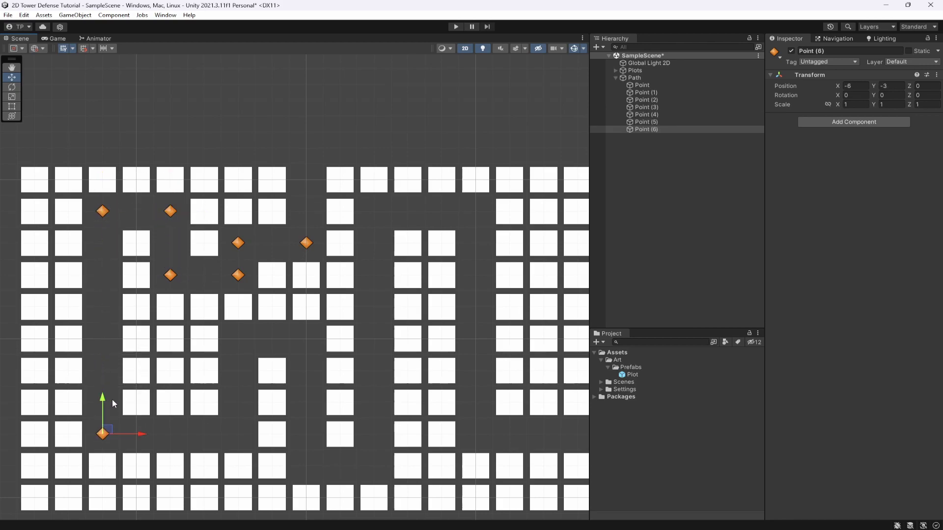
Continue the waypoints with duplicates at the path corners (-2, -3), (-2, 0), (0, 0) and (0, -4).
key("ctrl+d")
left_click_drag(139, 433, 274, 433)
key("ctrl+d")
left_click_drag(238, 397, 242, 309)
key("ctrl+d")
left_click_drag(273, 343, 346, 343)
key("ctrl+d")
left_click_drag(311, 301, 311, 428)
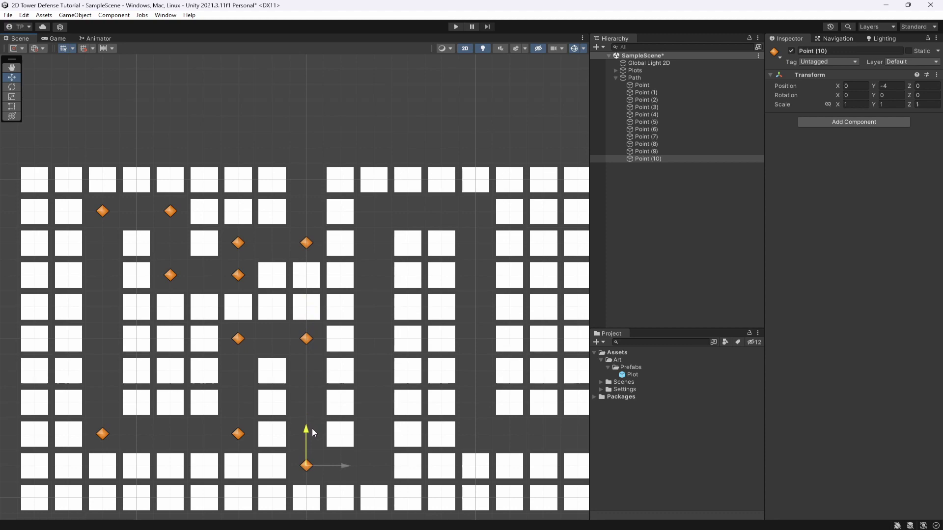
Duplicate the last waypoint twice, placing the copies at the corners (2, -4) and (2, 4).
key("ctrl+d")
left_click_drag(346, 467, 413, 466)
key("ctrl+d")
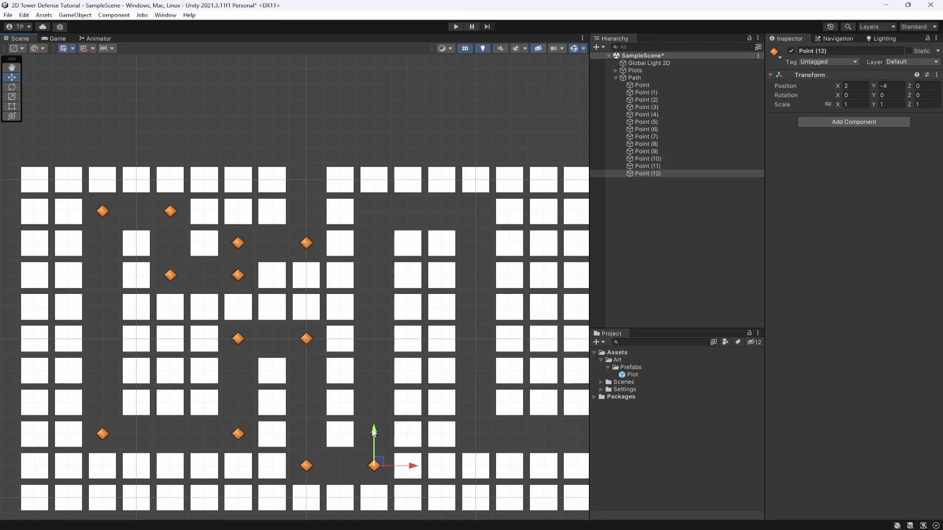
left_click_drag(374, 431, 374, 177)
Place duplicated waypoints at the corners (5, 4) and (5, -3), and a final one outside the grid at (9, -3).
key("ctrl+d")
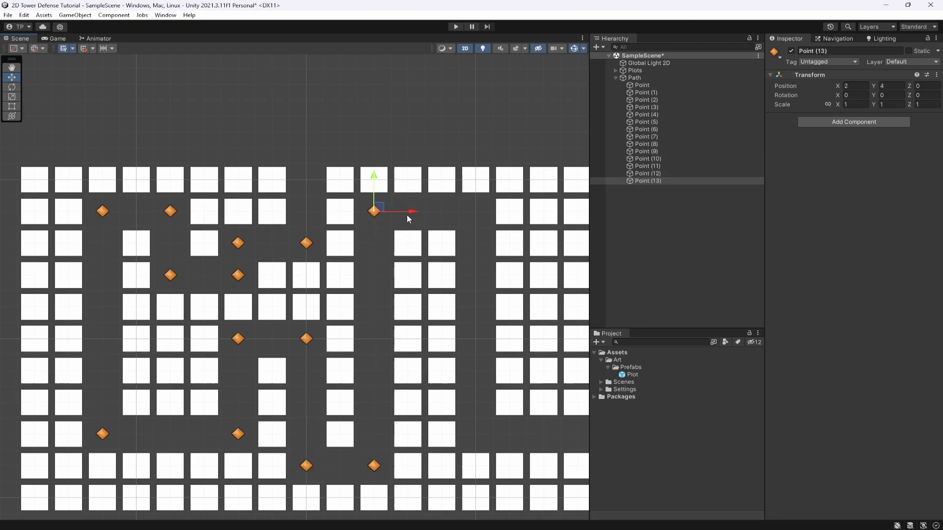
left_click_drag(412, 215, 490, 411)
key("ctrl+d")
middle_click_drag(527, 435, 347, 414)
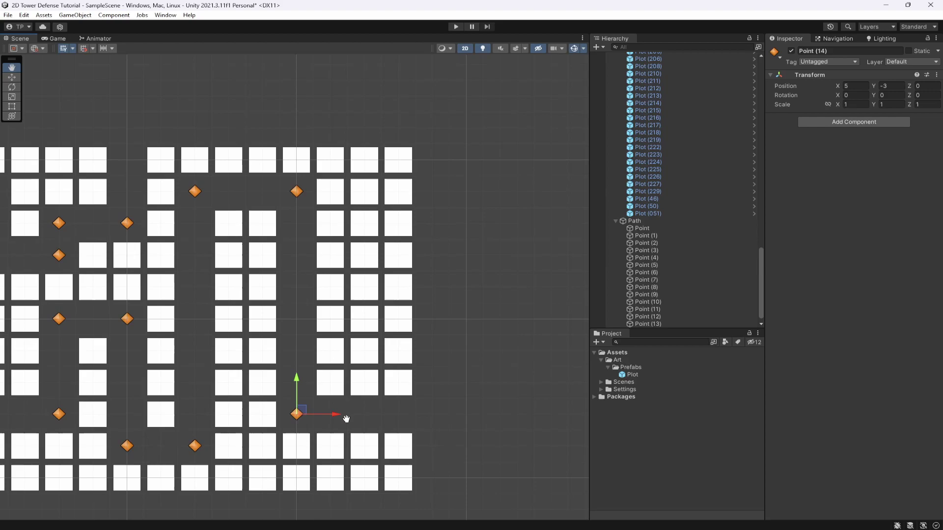
key("ctrl+d")
left_click_drag(337, 415, 469, 427)
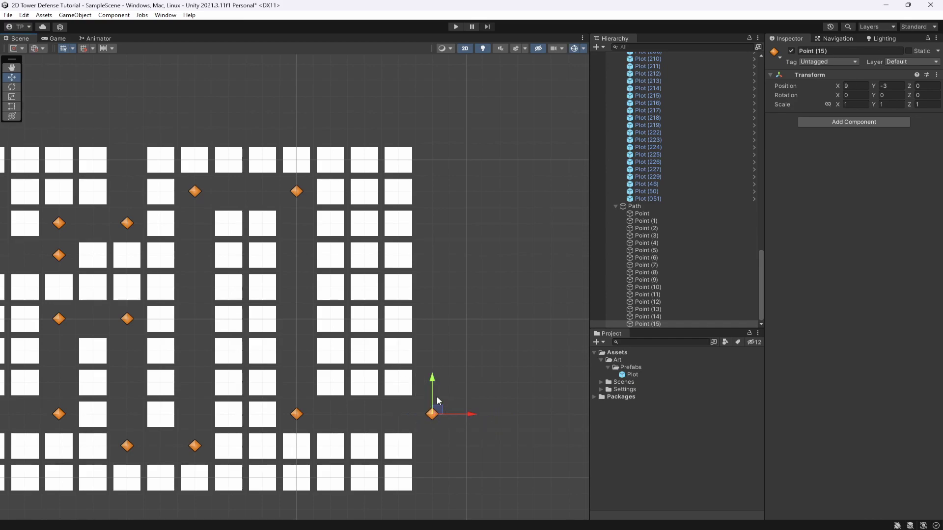
Duplicate the first Point and move the copy above the map's entrance to (0, 7.5).
scroll(413, 373, "down", 5)
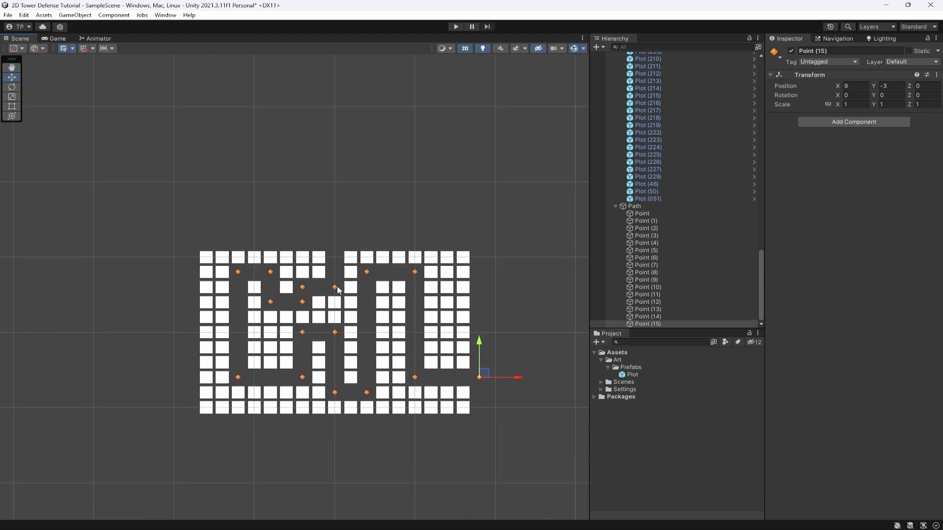
left_click(641, 227)
left_click(632, 215)
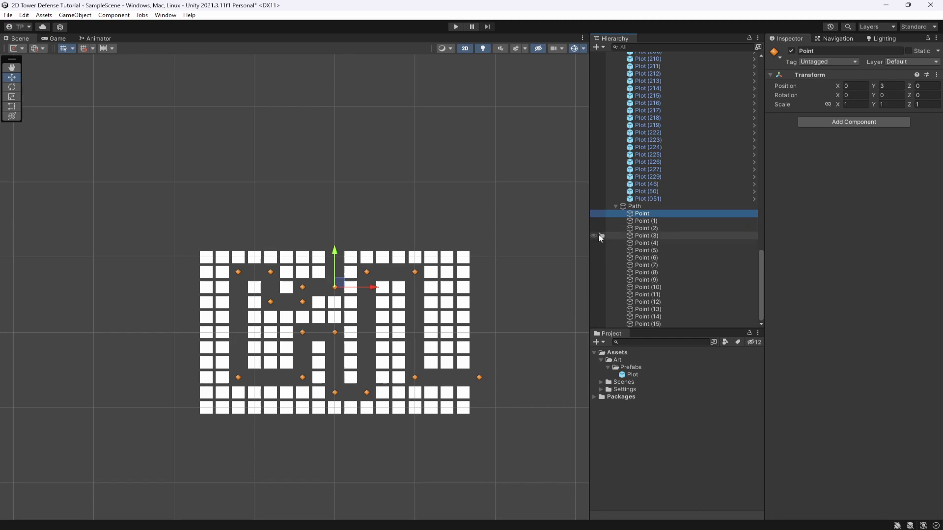
key("ctrl+d")
left_click_drag(335, 251, 338, 186)
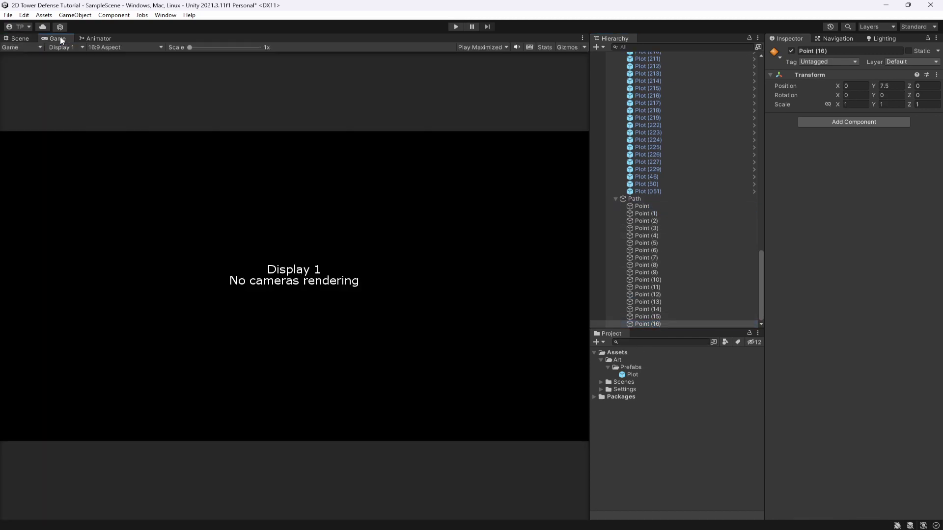
Return to the scene view, lower the entrance waypoint to Y 6.5 just outside the camera frame and save the scene.
left_click(21, 39)
scroll(330, 182, "up", 2)
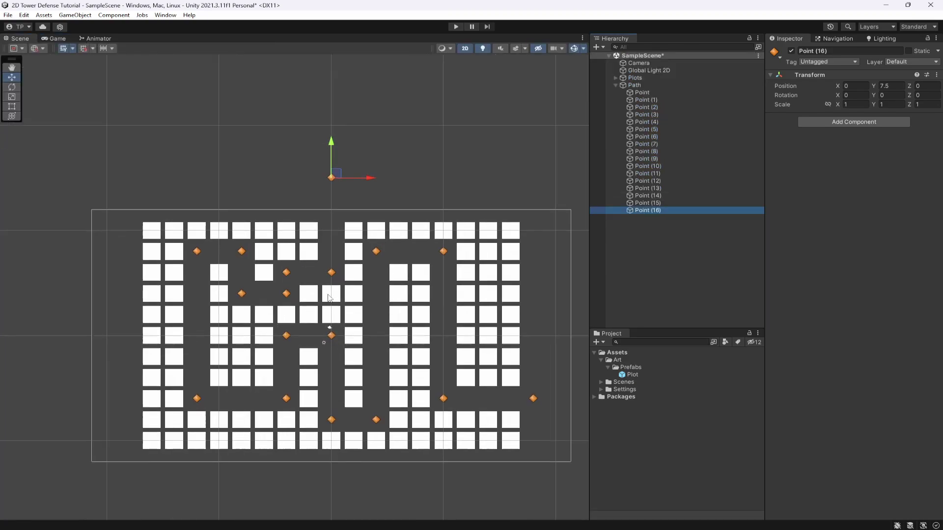
left_click_drag(330, 182, 331, 204, "ctrl")
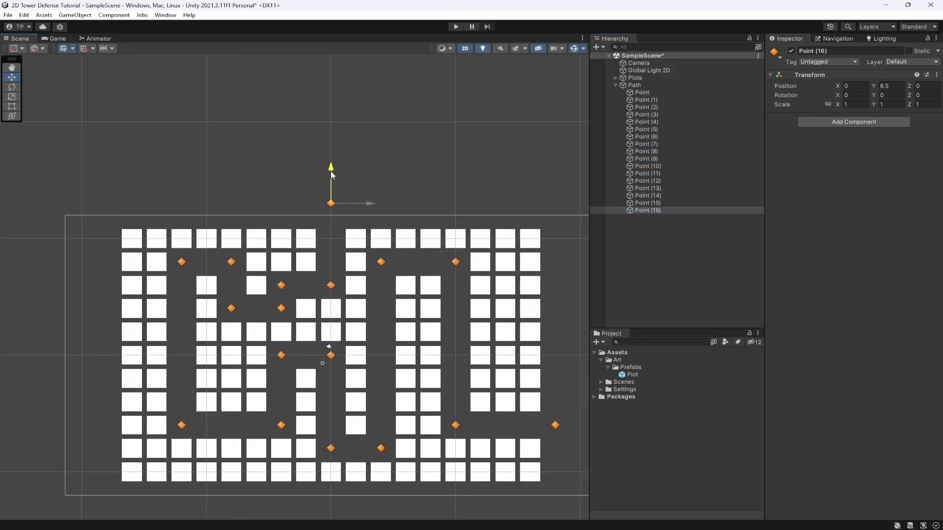
key("ctrl+s")
Rename the waypoint above the entrance to Starting Point.
left_click(646, 211)
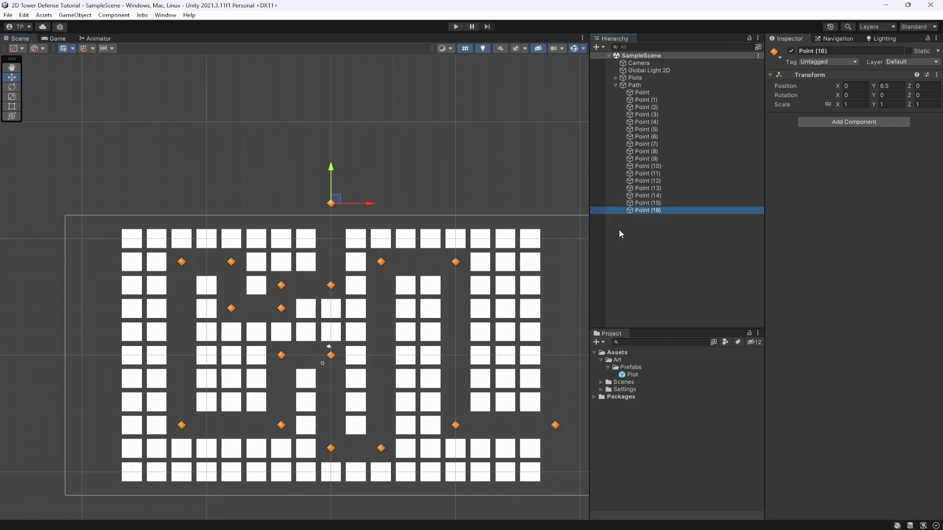
left_click(656, 211)
type("STa")
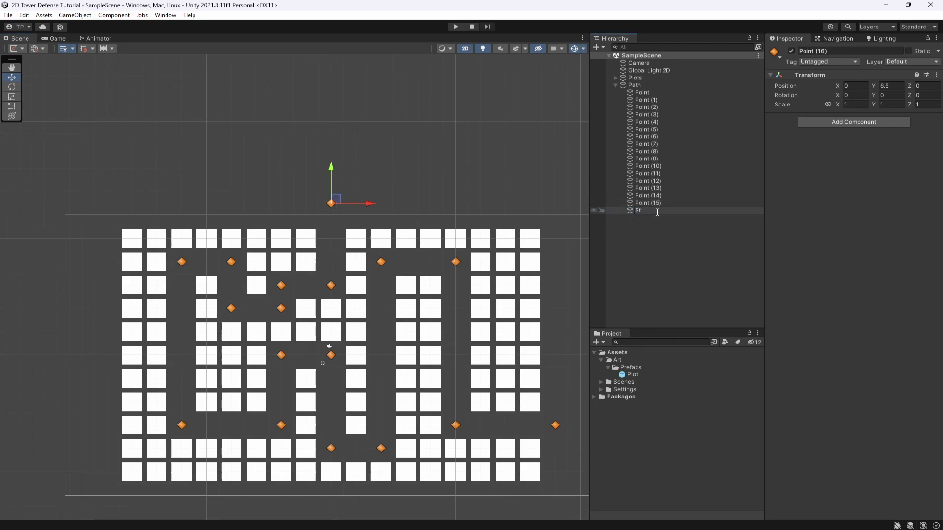
type("arting Point")
key("Return")
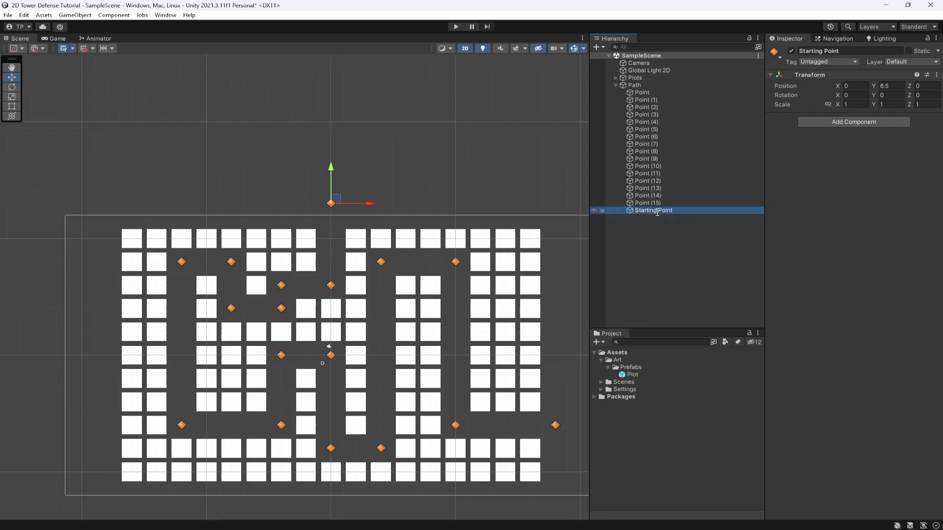
Move Starting Point to the first place under Path and rename the last waypoint, Point (15), to End Point.
left_click_drag(653, 211, 641, 90)
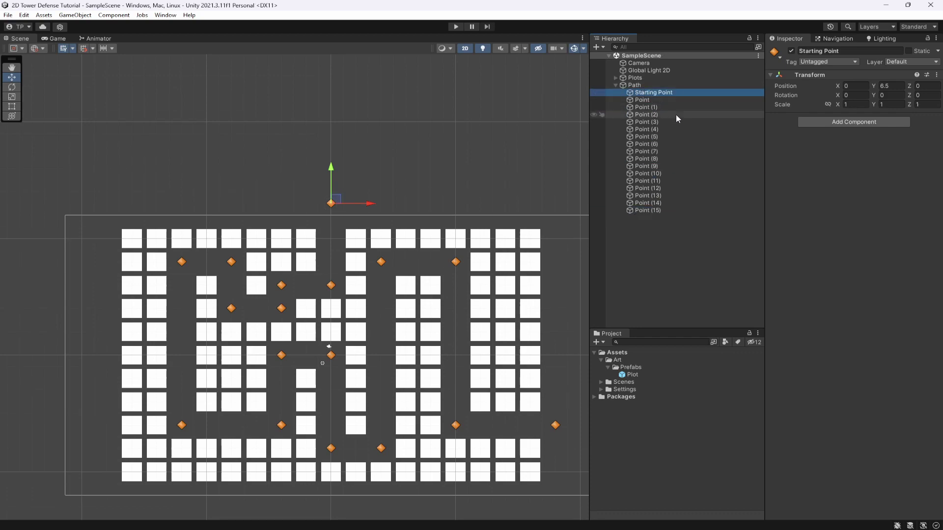
left_click(656, 209)
middle_click(468, 441)
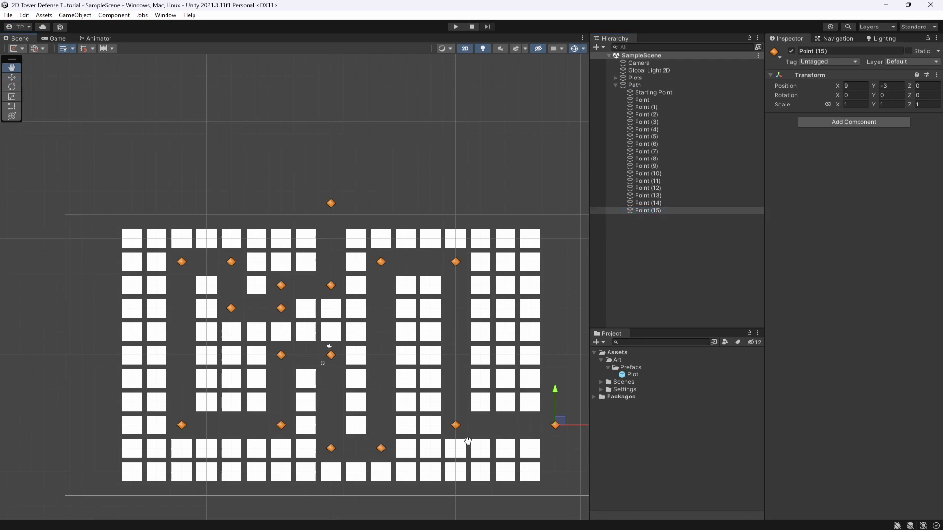
middle_click_drag(467, 441, 444, 437)
left_click(672, 209)
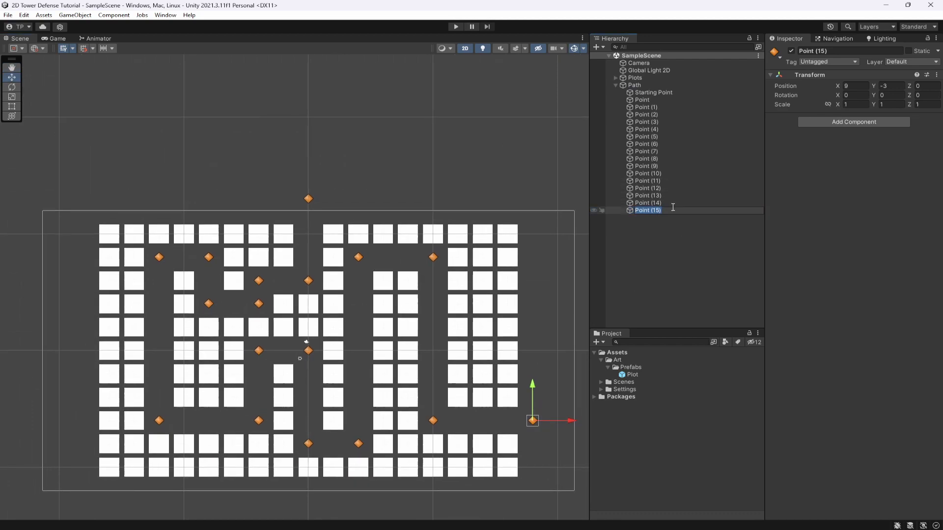
type("End Point")
key("Return")
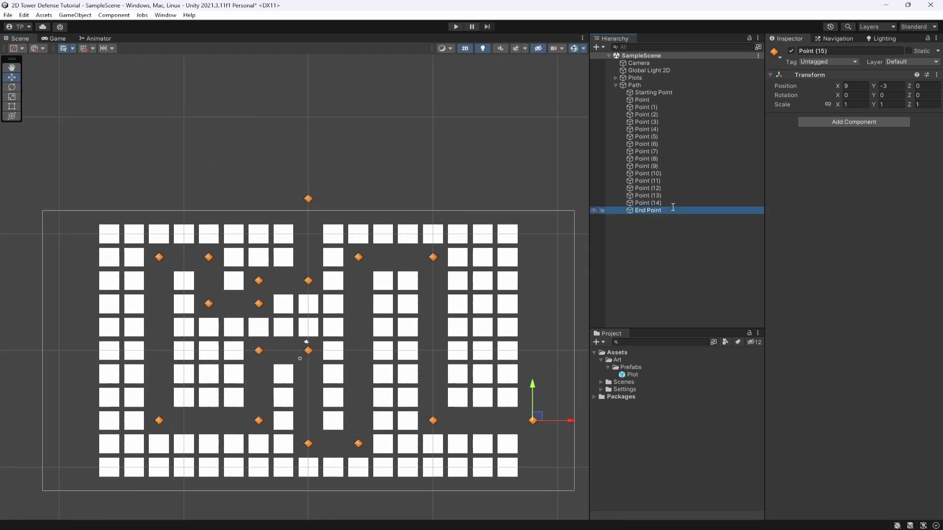
Shorten the name of the first waypoint under Path to Start Point.
left_click(644, 100)
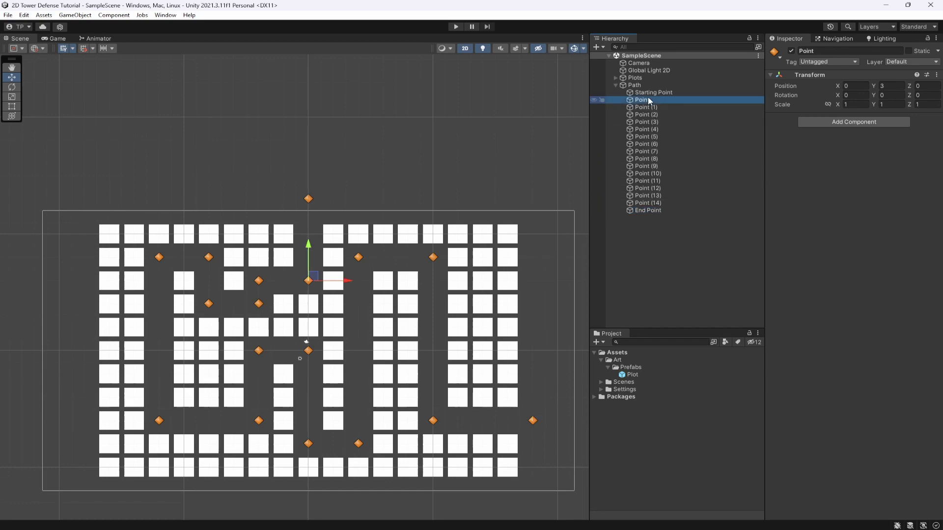
left_click(643, 93)
left_click(643, 93)
left_click(642, 93)
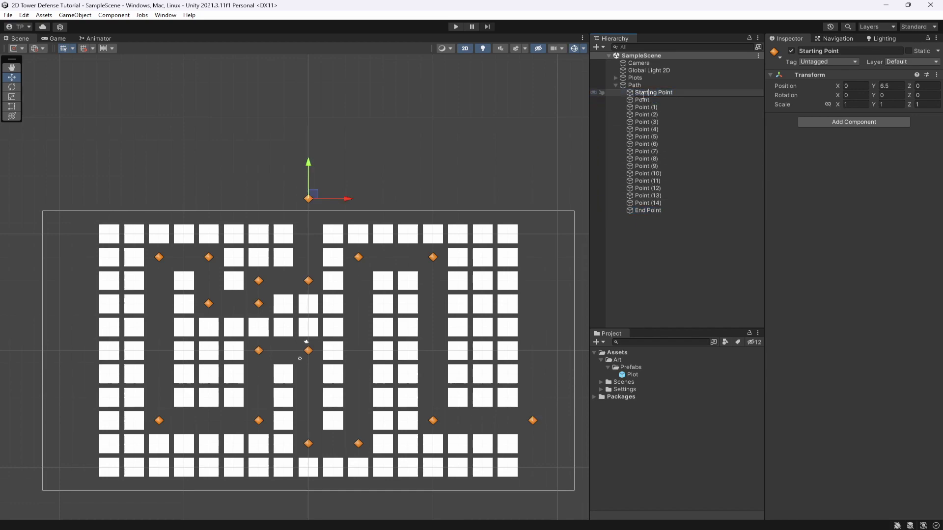
key("BackSpace")
key("BackSpace")
key("BackSpace")
key("Return")
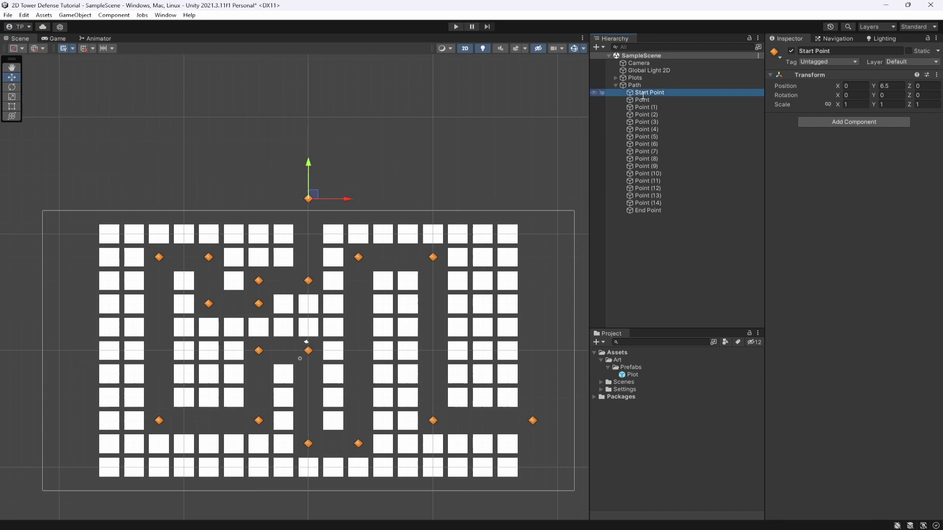
Check the first and last waypoints under Path and save the scene.
left_click(655, 210)
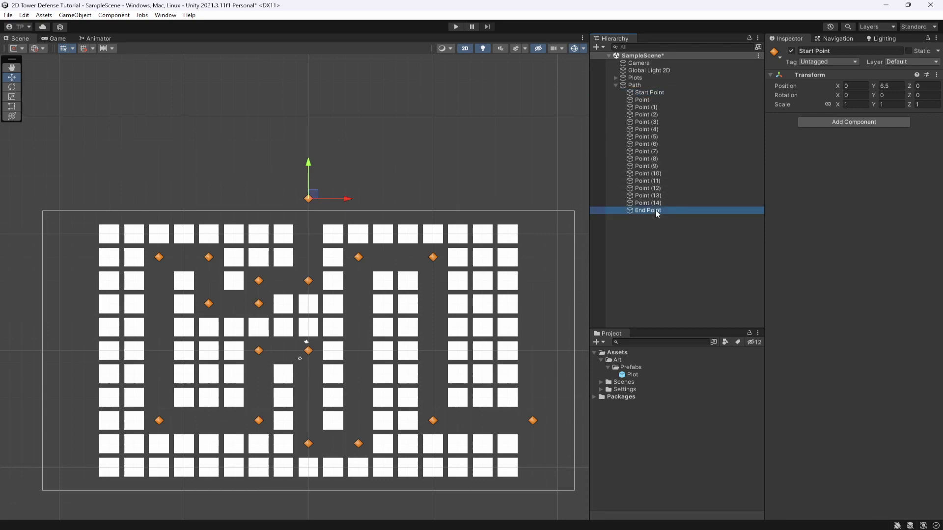
left_click(657, 93)
left_click(654, 211)
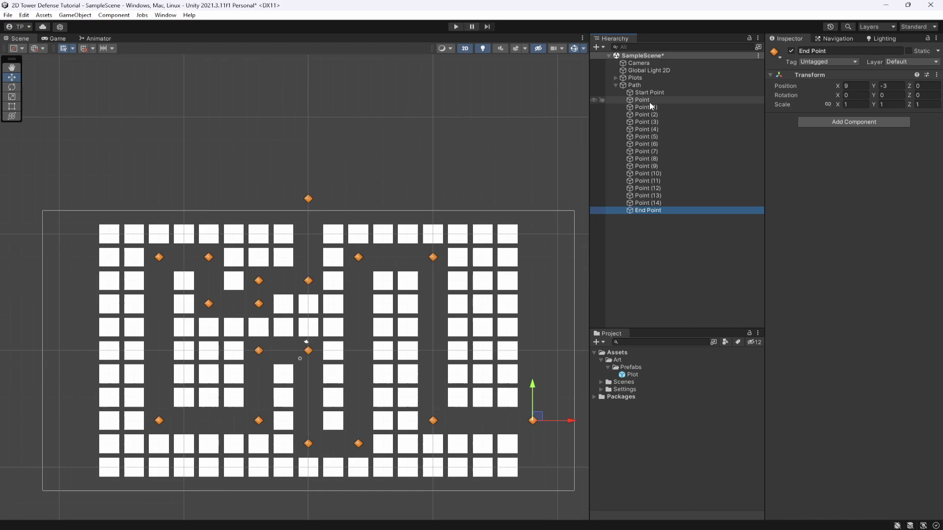
left_click(652, 86)
key("ctrl+s")
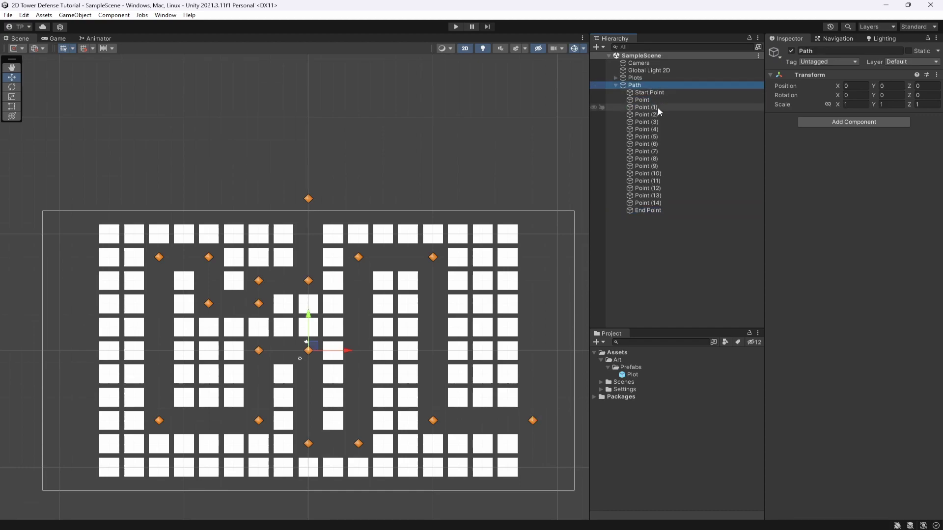
Give the Start Point waypoint a green diamond icon.
left_click(649, 93)
left_click(615, 85)
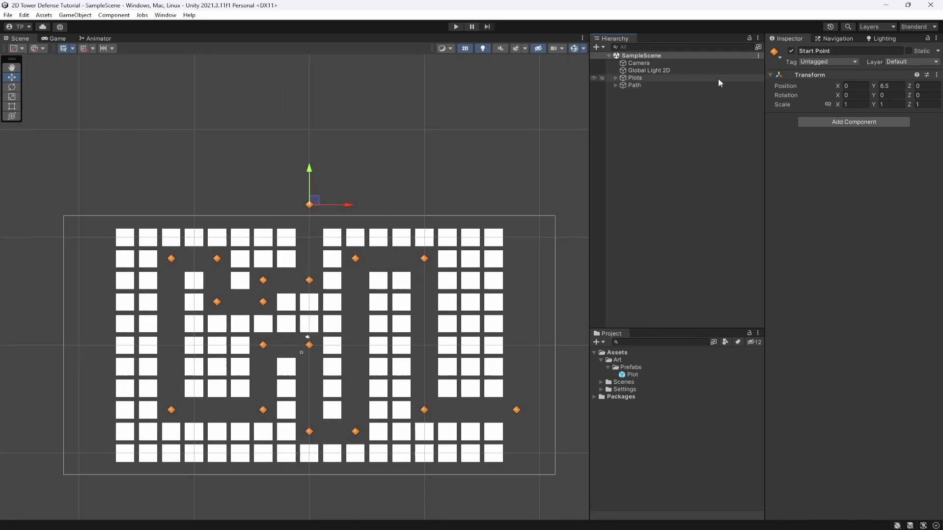
left_click(615, 78)
left_click(617, 78)
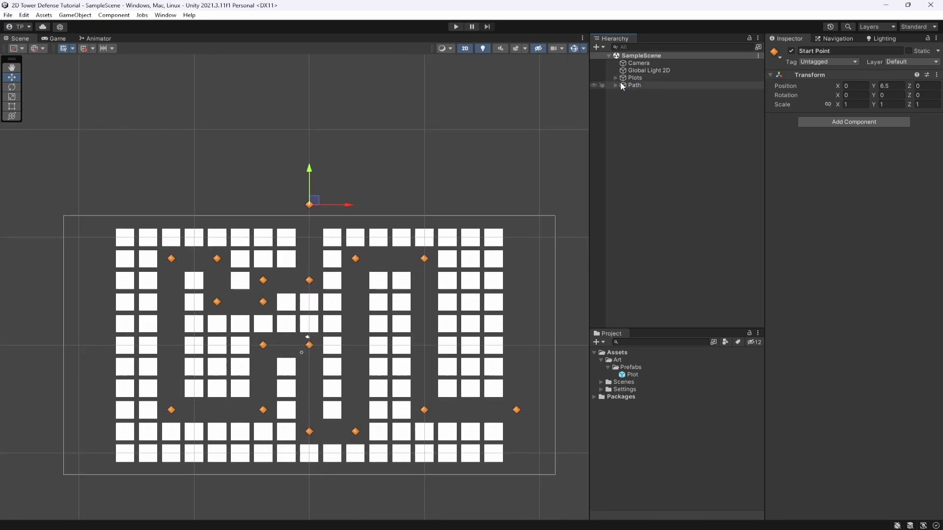
left_click(615, 85)
left_click(774, 53)
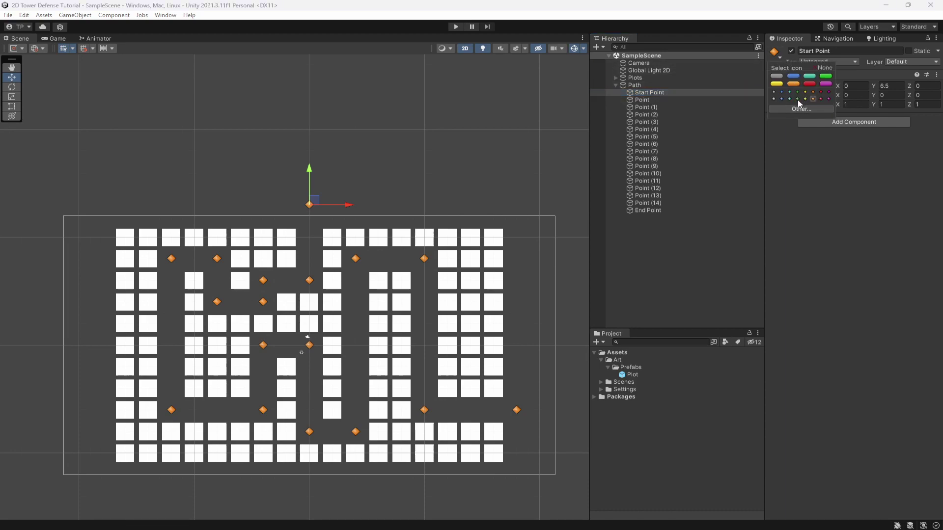
left_click(797, 98)
Give the End Point waypoint a red diamond icon and collapse the Path object's children.
left_click(647, 210)
left_click(776, 54)
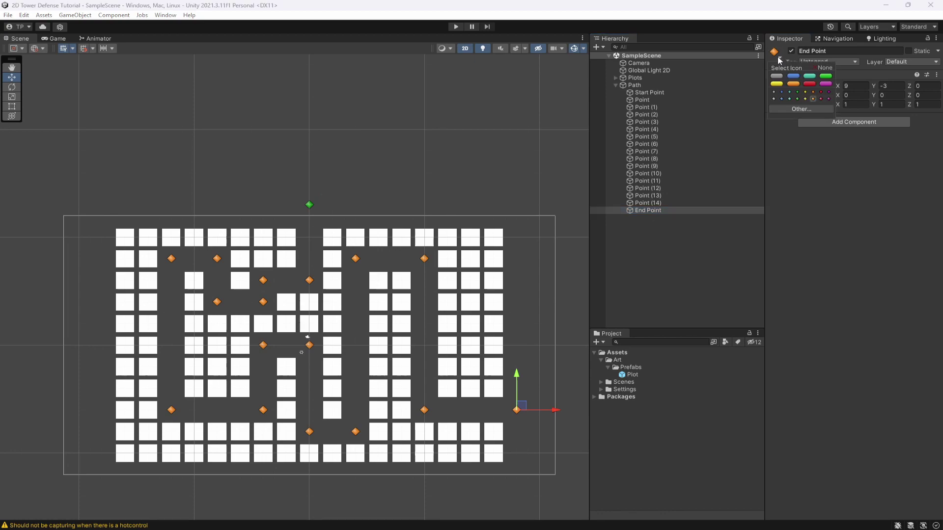
left_click(821, 99)
left_click(518, 172)
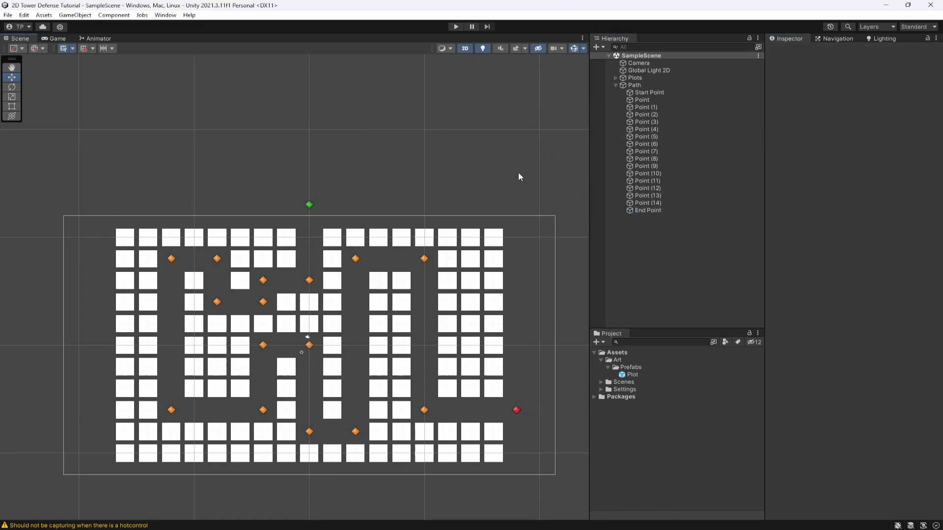
scroll(375, 96, "up", 1)
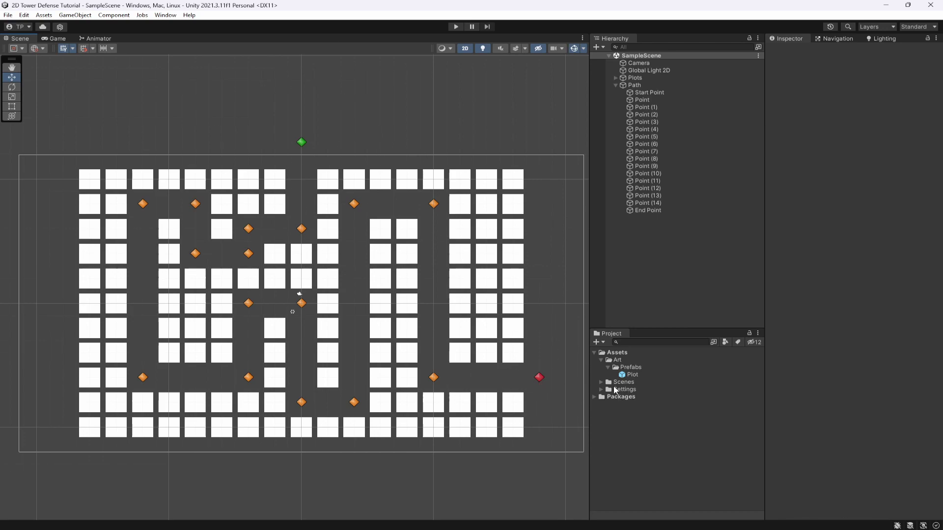
left_click(615, 85)
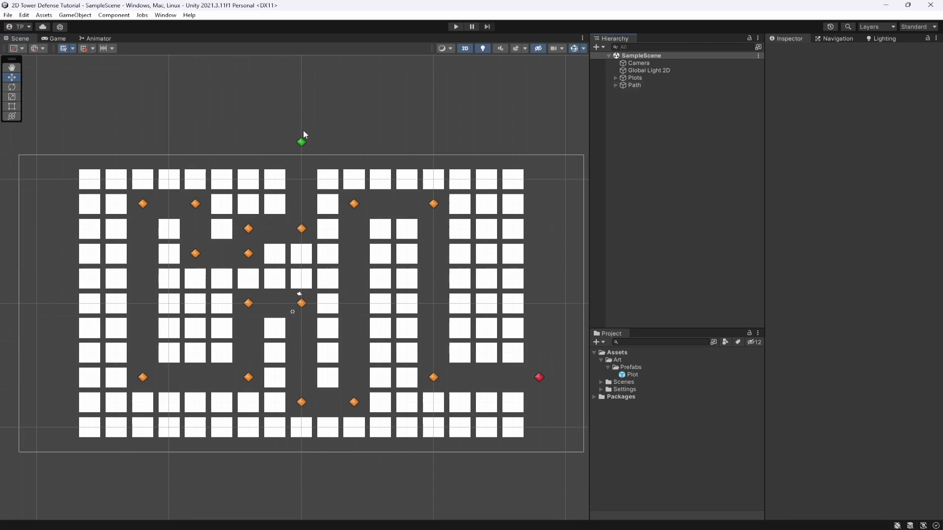